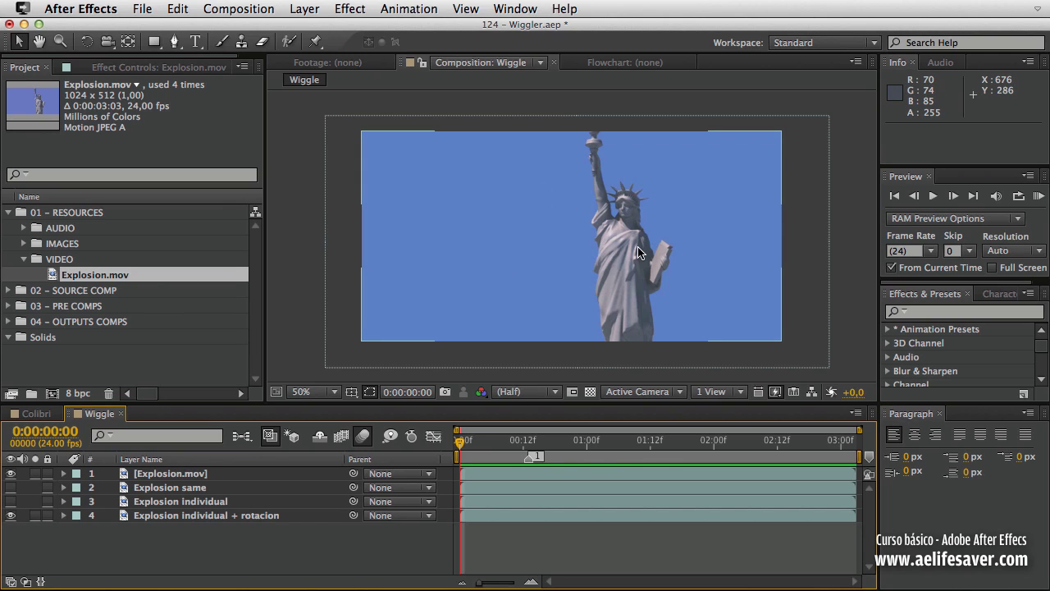
# Preview the Wiggle composition with the top [Explosion.mov] layer visible, and again with that layer hidden
pyautogui.click(1038, 197)
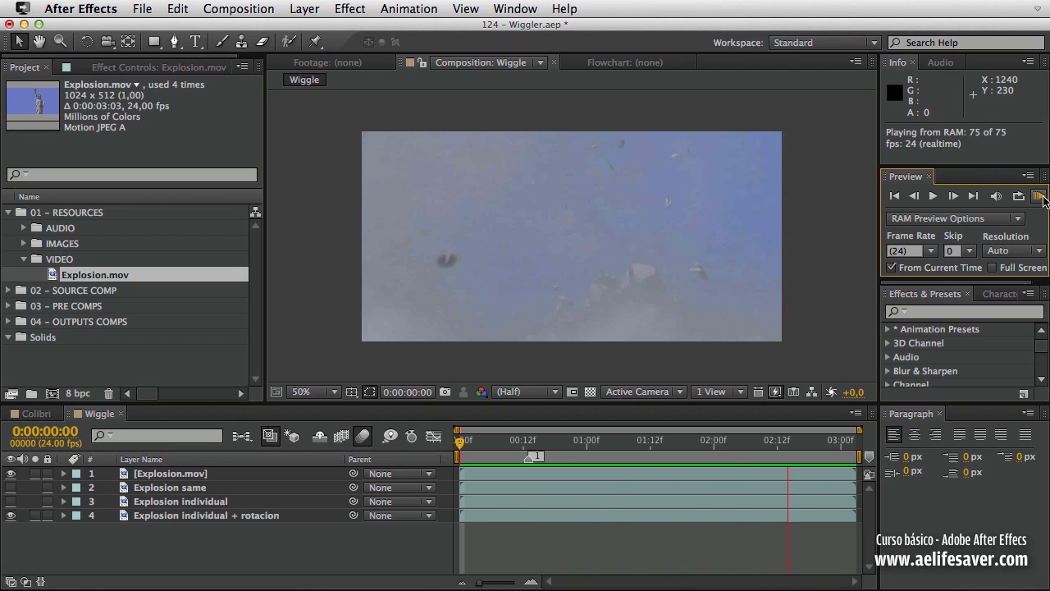
pyautogui.click(1039, 196)
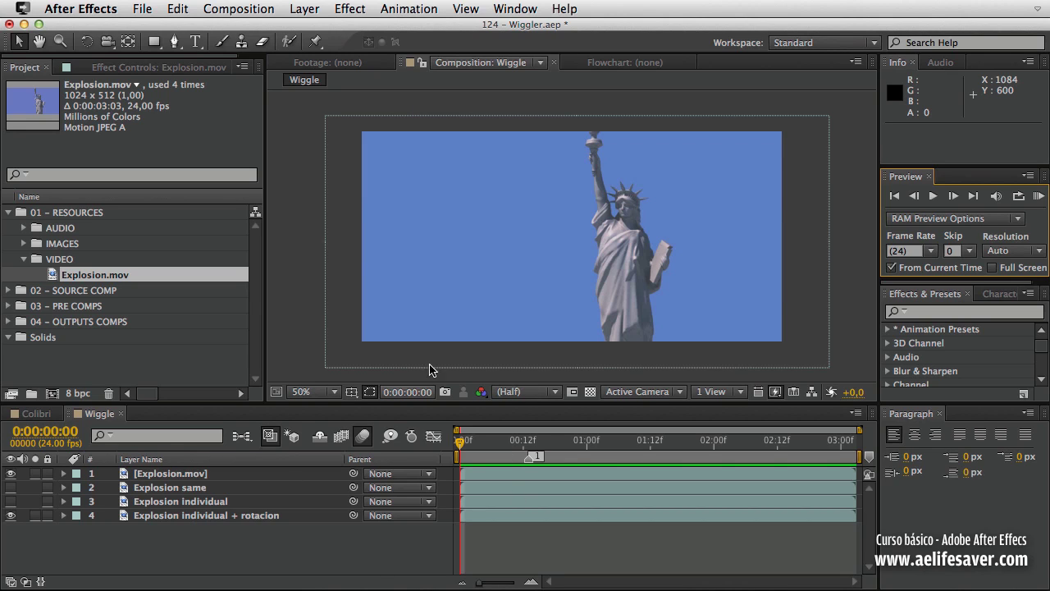
pyautogui.click(11, 474)
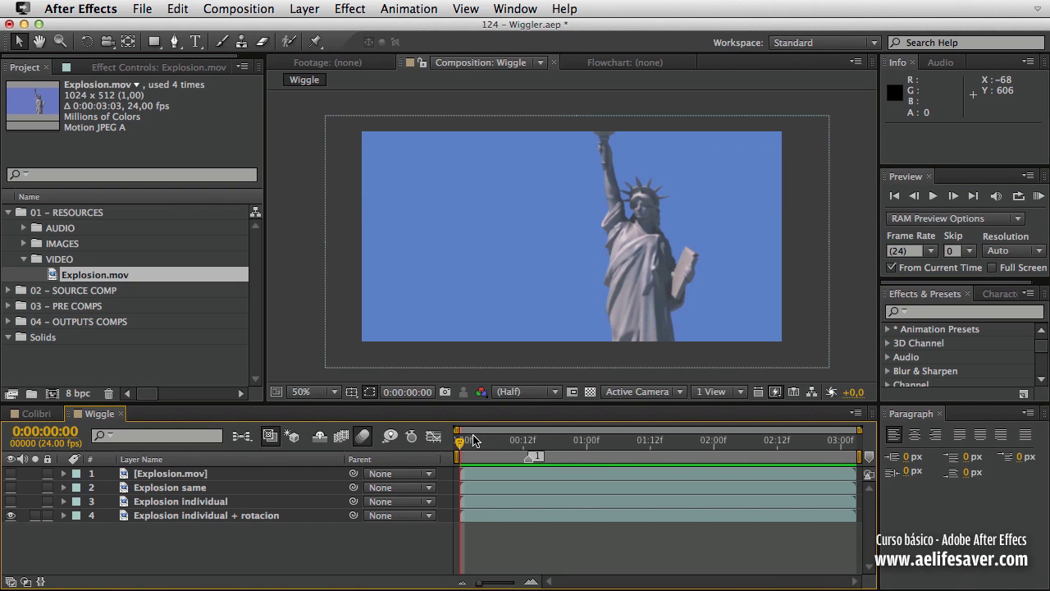
pyautogui.click(1039, 197)
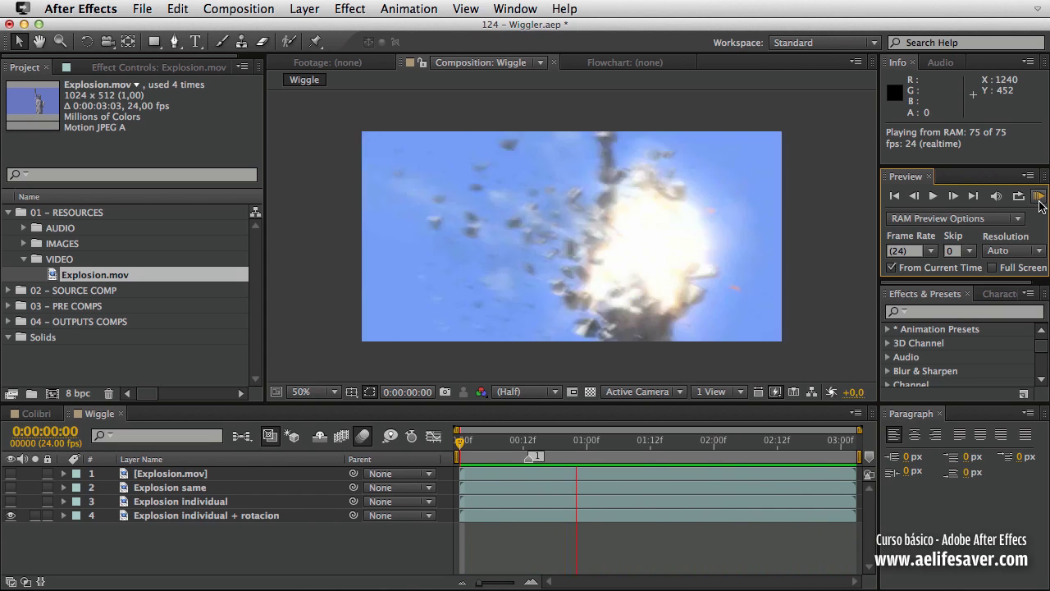
pyautogui.click(1040, 200)
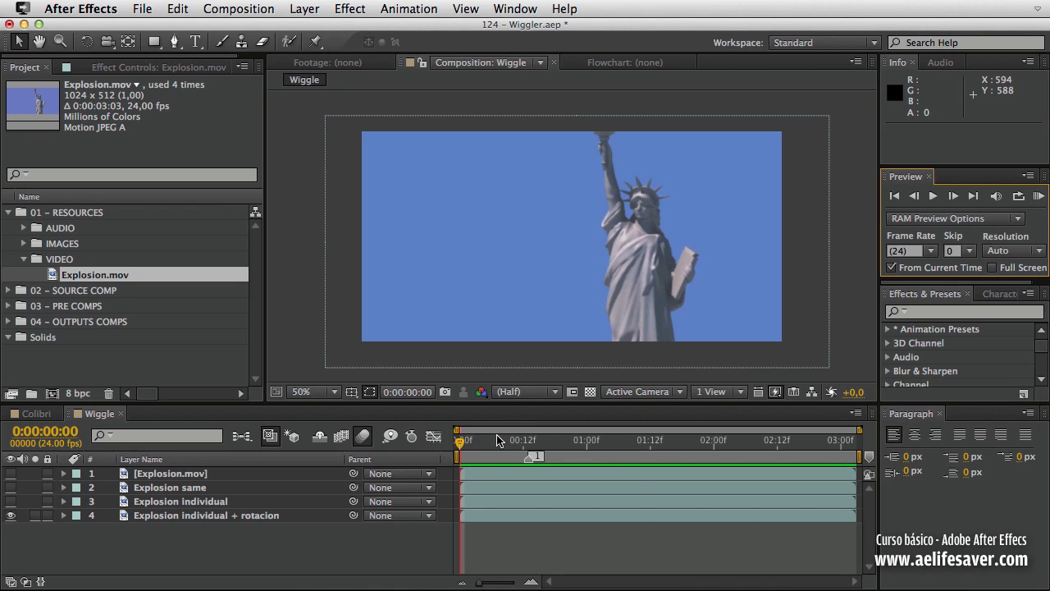
pyautogui.click(445, 449)
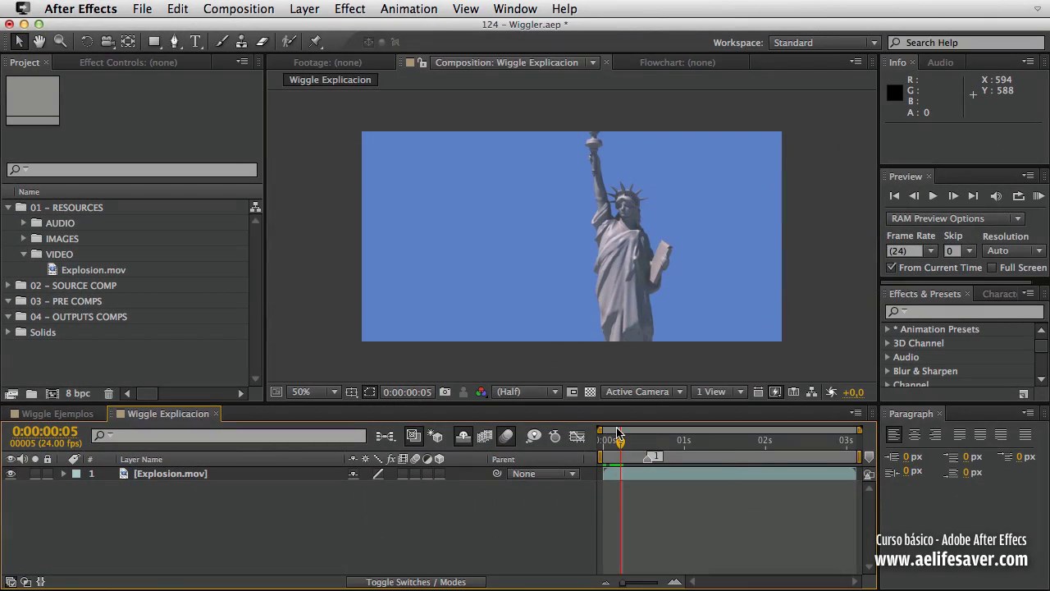
# Go to 0:00:00:13 in the Wiggle Explicacion timeline and delete the composition marker there
pyautogui.moveTo(620, 443); pyautogui.dragTo(646, 466)
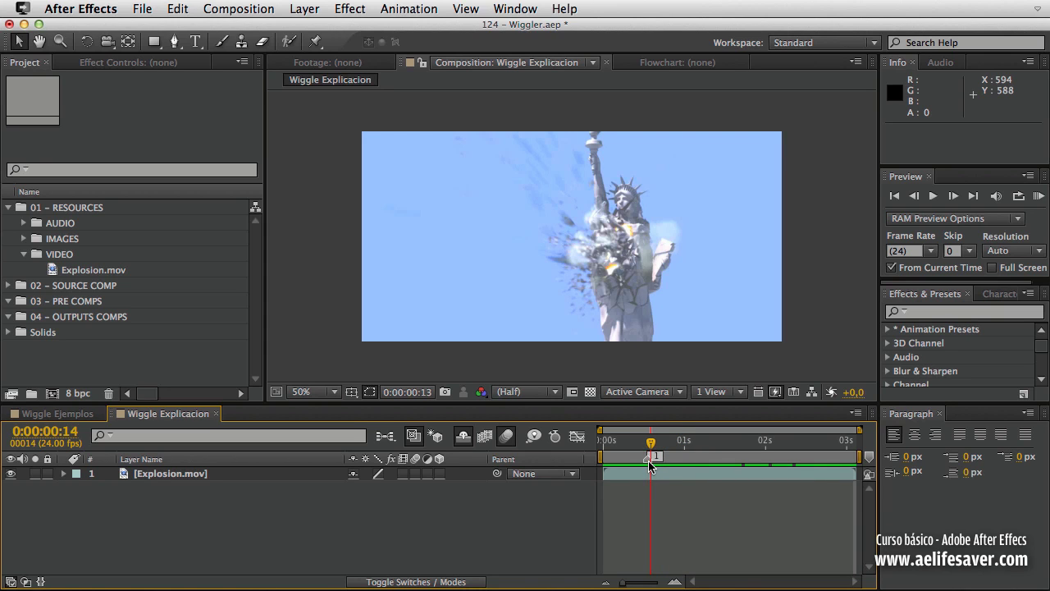
pyautogui.press('pageup')
pyautogui.moveTo(651, 463)
pyautogui.rightClick(649, 464)
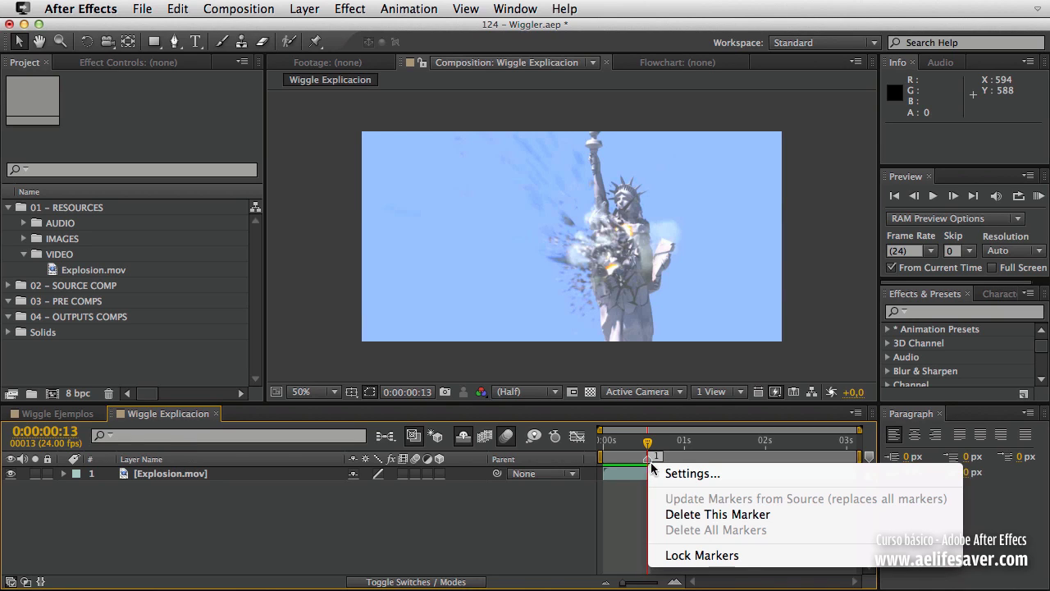
pyautogui.click(689, 514)
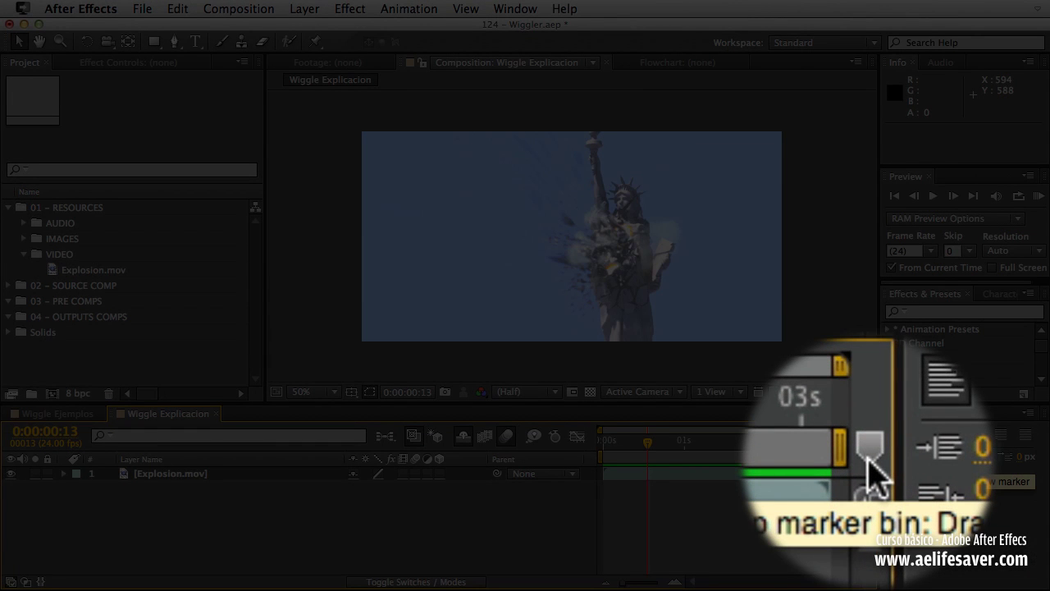
# Add a new composition marker at 0:00:00:13, where the explosion begins
pyautogui.moveTo(868, 459); pyautogui.dragTo(809, 466)
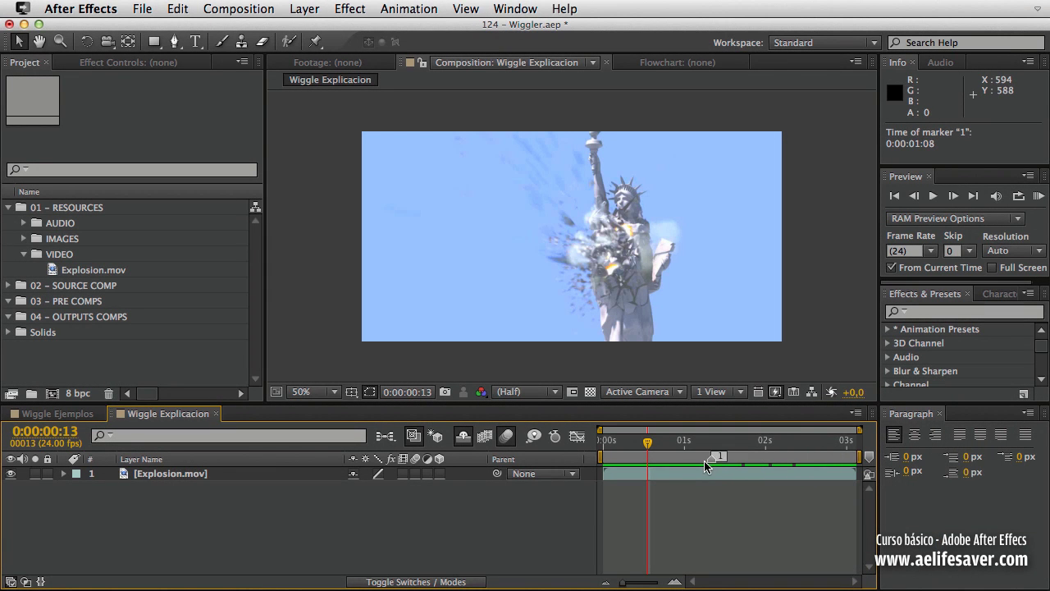
pyautogui.moveTo(662, 464); pyautogui.dragTo(648, 464)
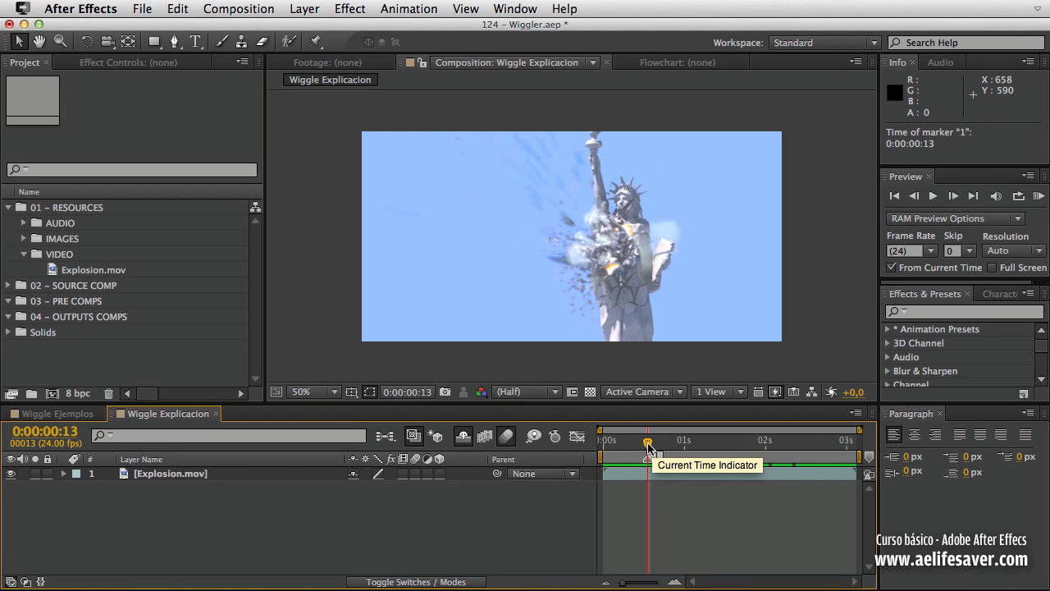
pyautogui.moveTo(648, 445)
pyautogui.mouseDown()
pyautogui.moveTo(610, 447)
pyautogui.moveTo(649, 453)
pyautogui.mouseUp()
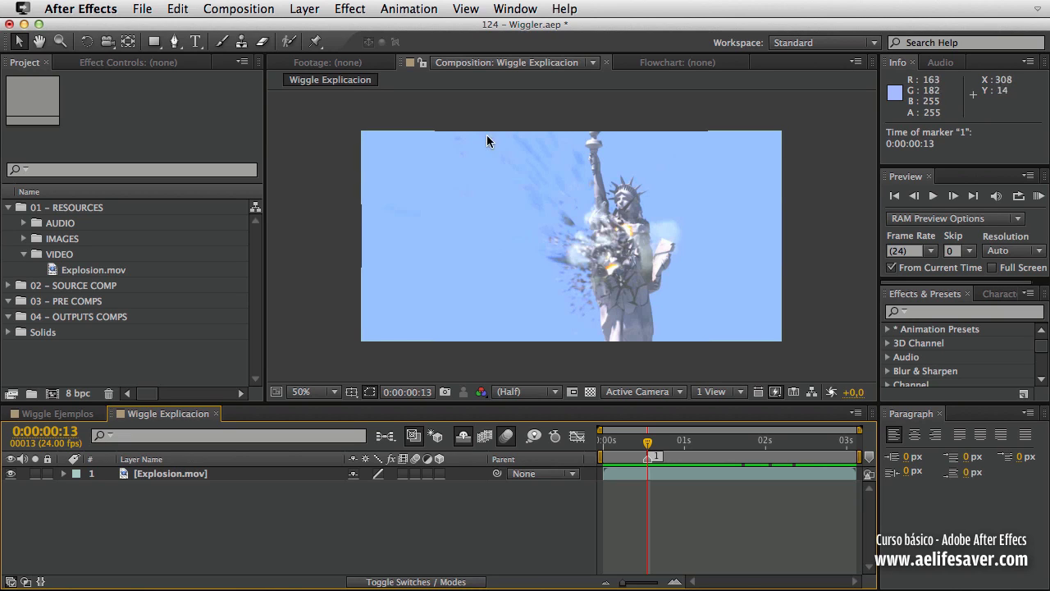
# Show the Wiggler panel and undock it as a floating window over the project area
pyautogui.click(504, 8)
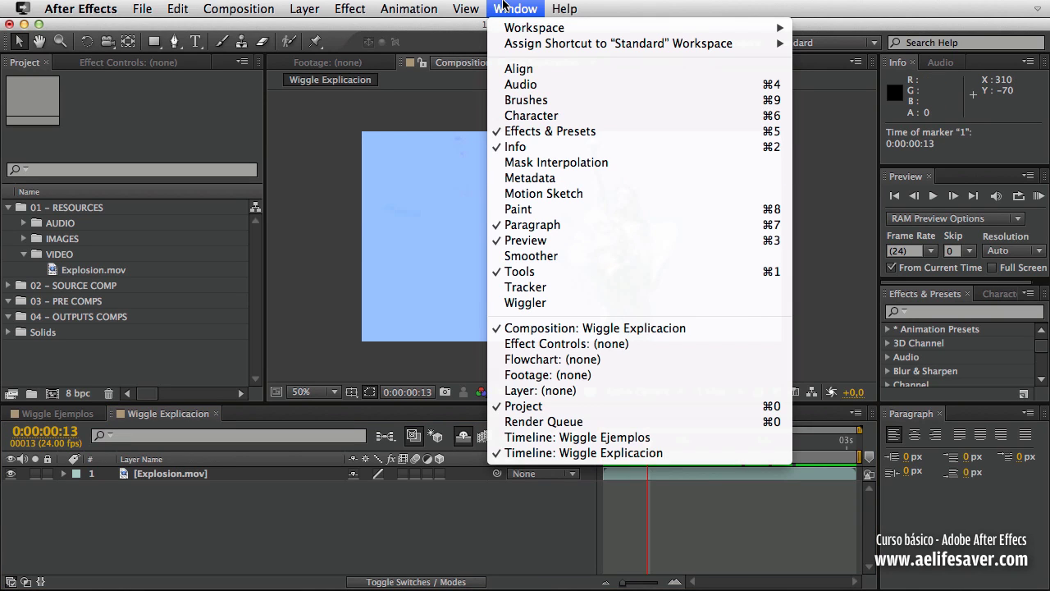
pyautogui.click(530, 308)
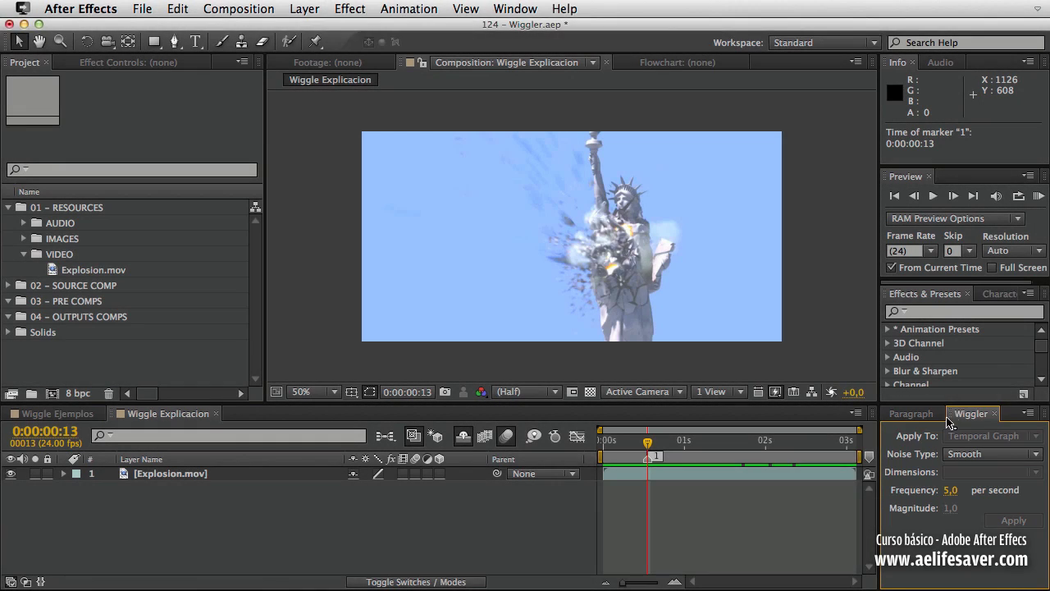
pyautogui.moveTo(953, 420); pyautogui.dragTo(140, 131)
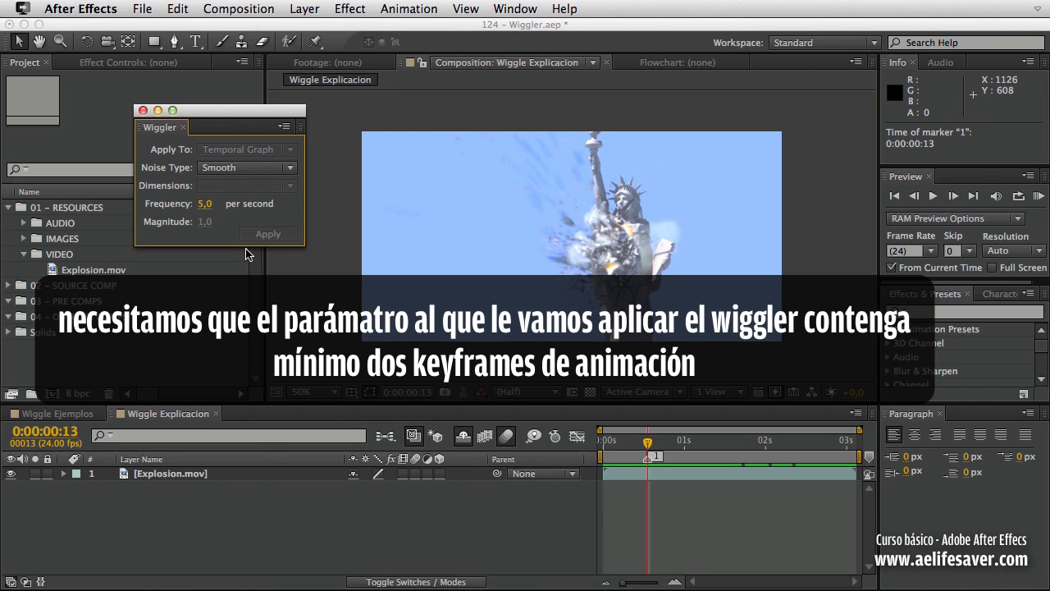
# Check whether the Wiggler can be applied with only the [Explosion.mov] layer selected
pyautogui.click(165, 480)
pyautogui.click(164, 480)
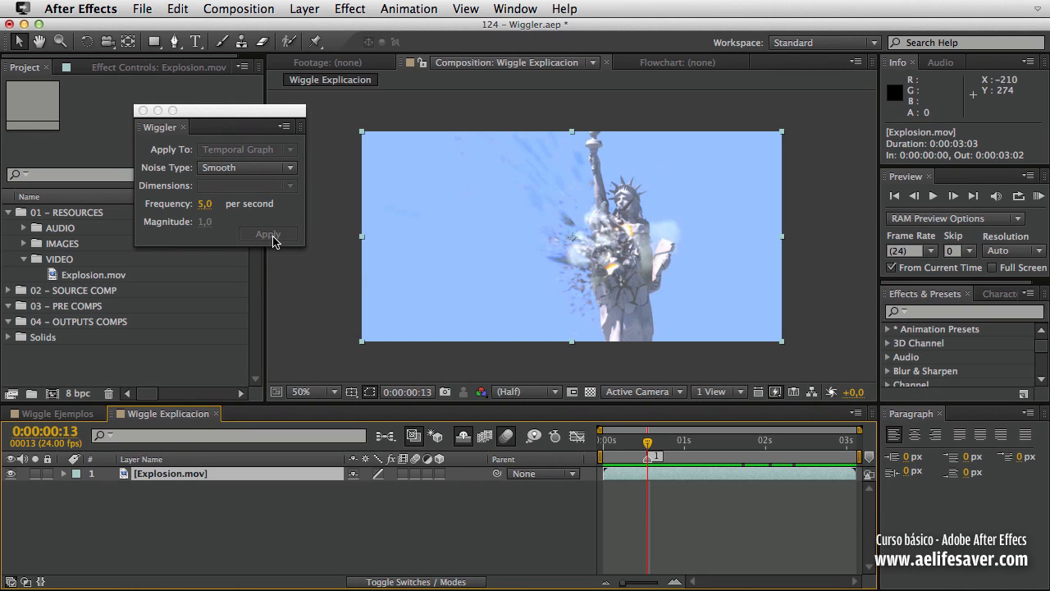
pyautogui.click(189, 500)
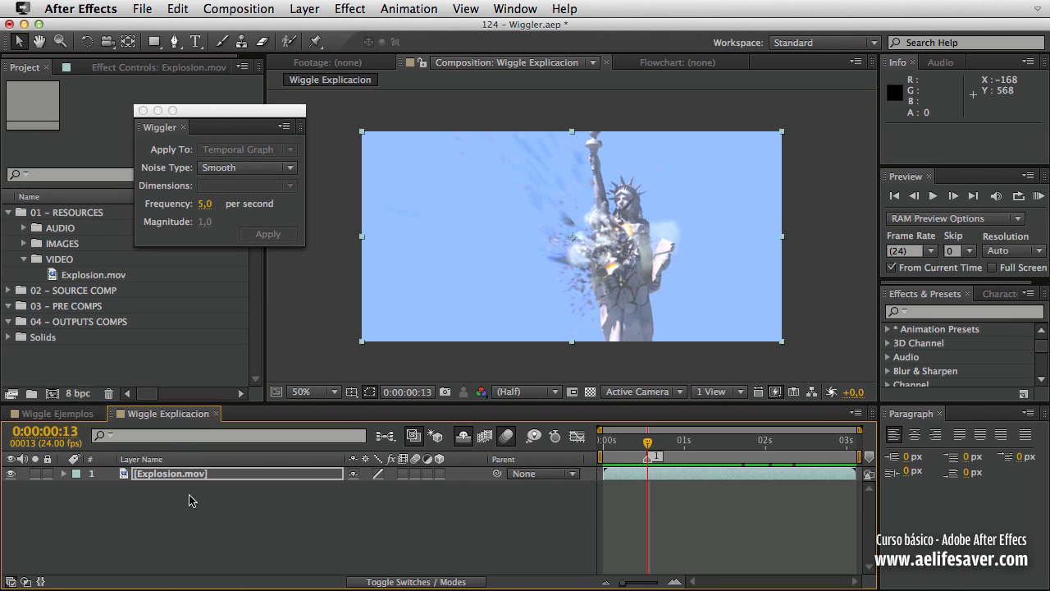
# Reveal the Transform properties of [Explosion.mov] and create a Position keyframe at 0:00:00:13
pyautogui.click(59, 475)
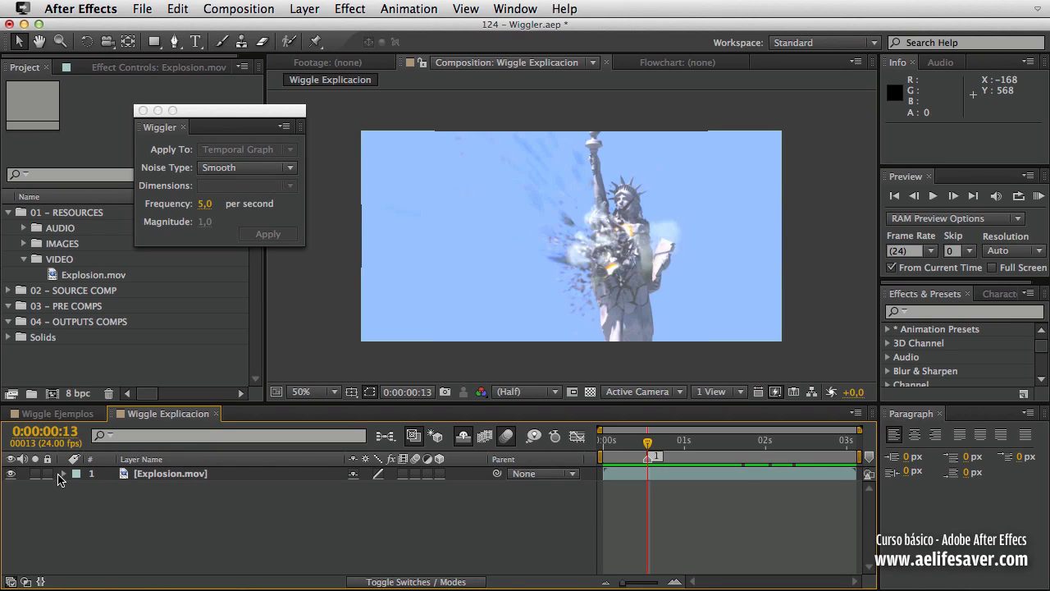
pyautogui.click(62, 475)
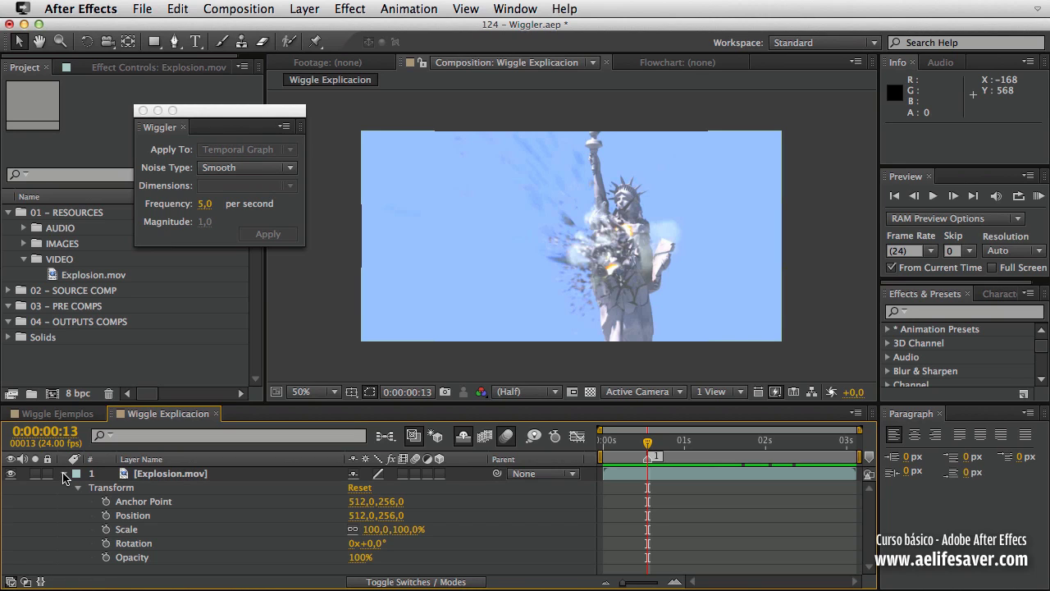
pyautogui.click(76, 488)
pyautogui.click(146, 517)
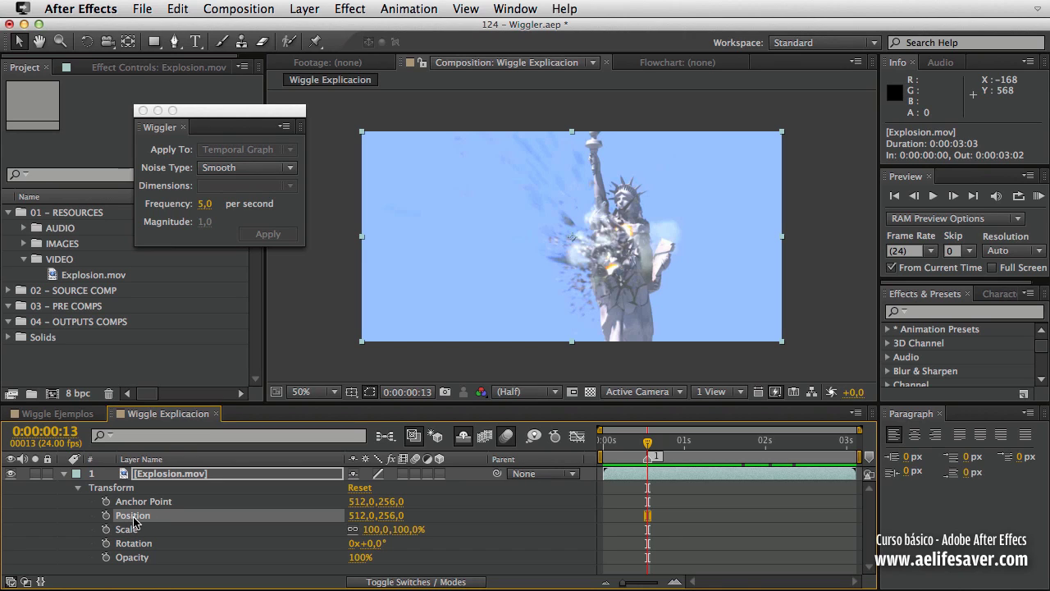
pyautogui.click(106, 515)
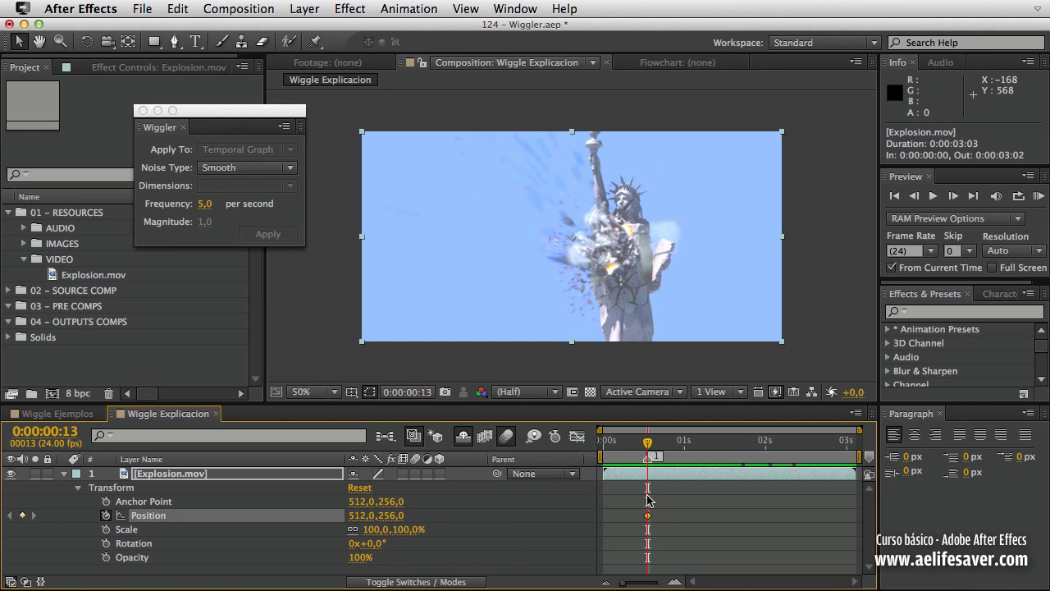
# Add a second Position keyframe at 0:00:03:02, the end of the clip
pyautogui.moveTo(648, 443); pyautogui.dragTo(858, 456)
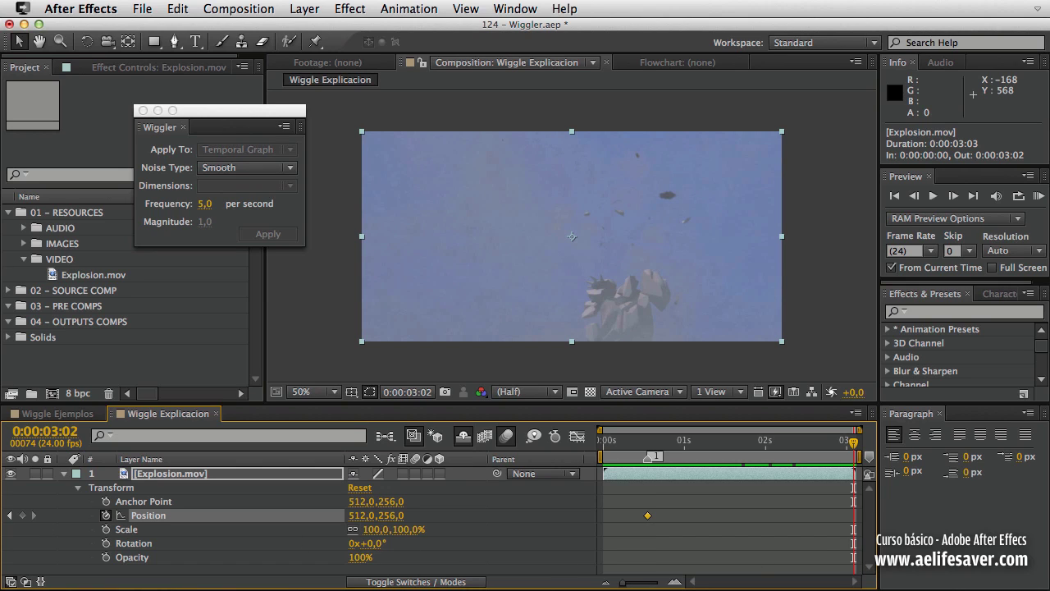
pyautogui.click(22, 515)
pyautogui.click(706, 522)
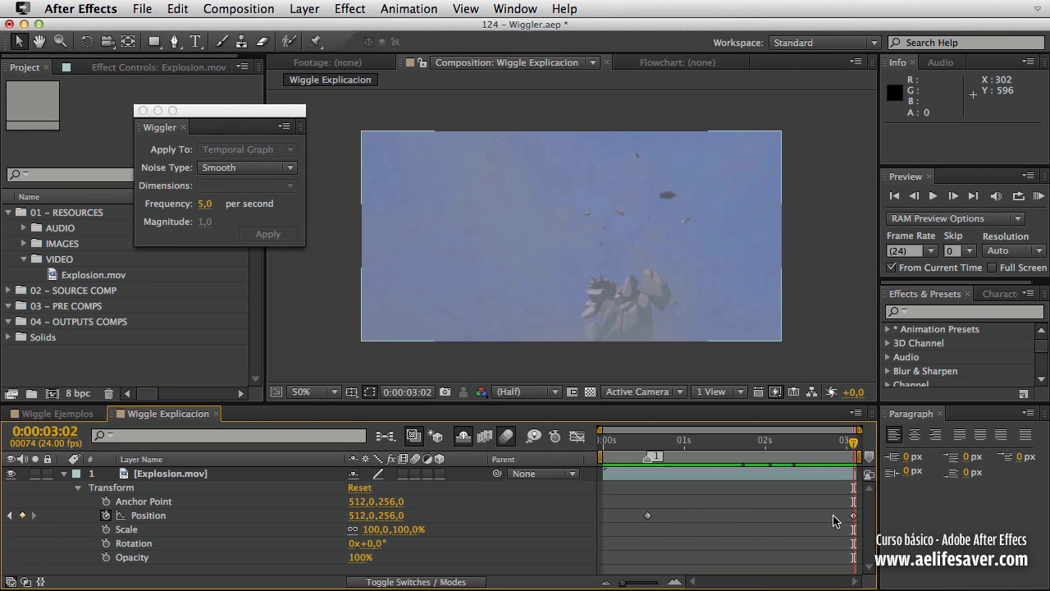
# Select both Position keyframes of [Explosion.mov] as the target for the Wiggler
pyautogui.click(853, 517)
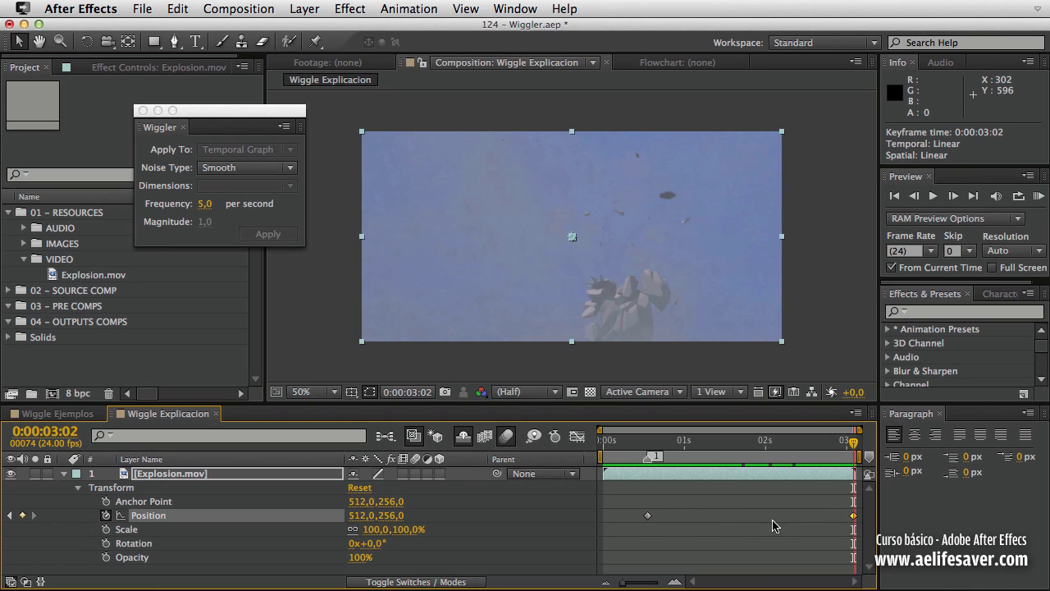
pyautogui.click(748, 520)
pyautogui.click(647, 516)
pyautogui.click(626, 519)
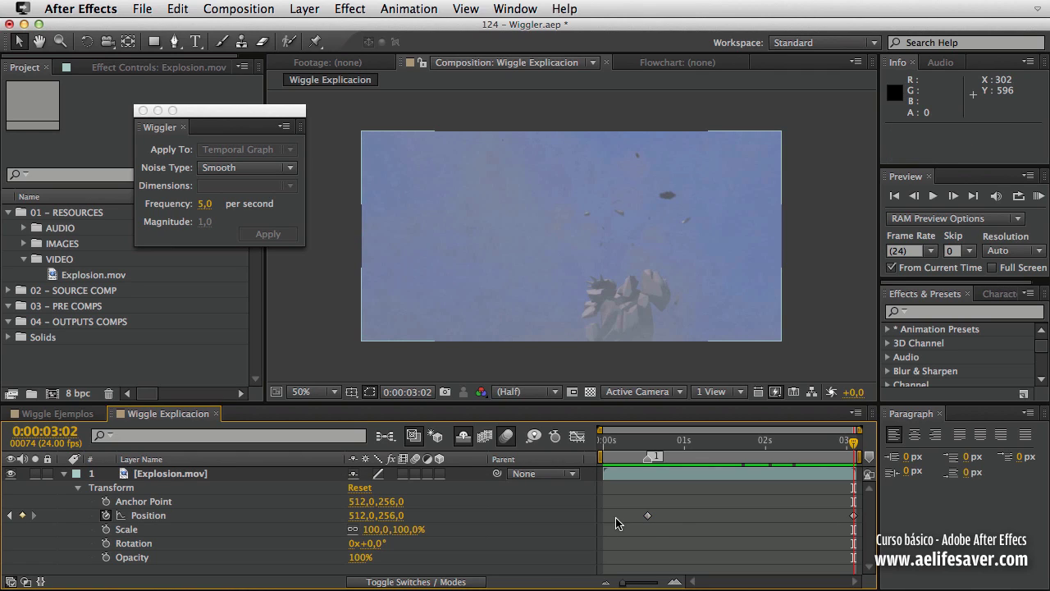
pyautogui.click(160, 518)
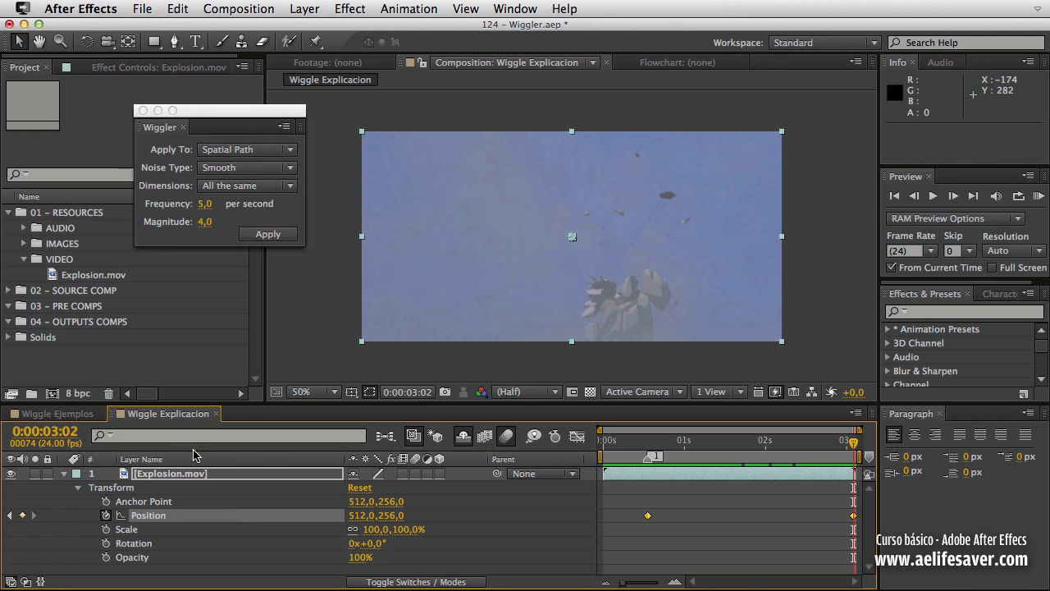
# Examine the Wiggler's available Apply To and Noise Type options
pyautogui.click(168, 159)
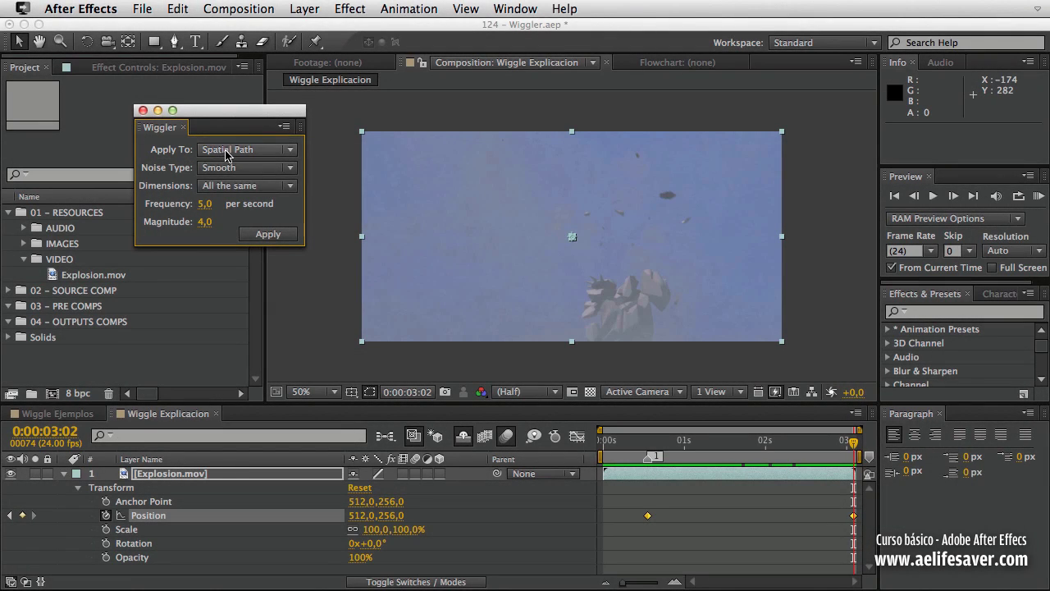
pyautogui.click(223, 153)
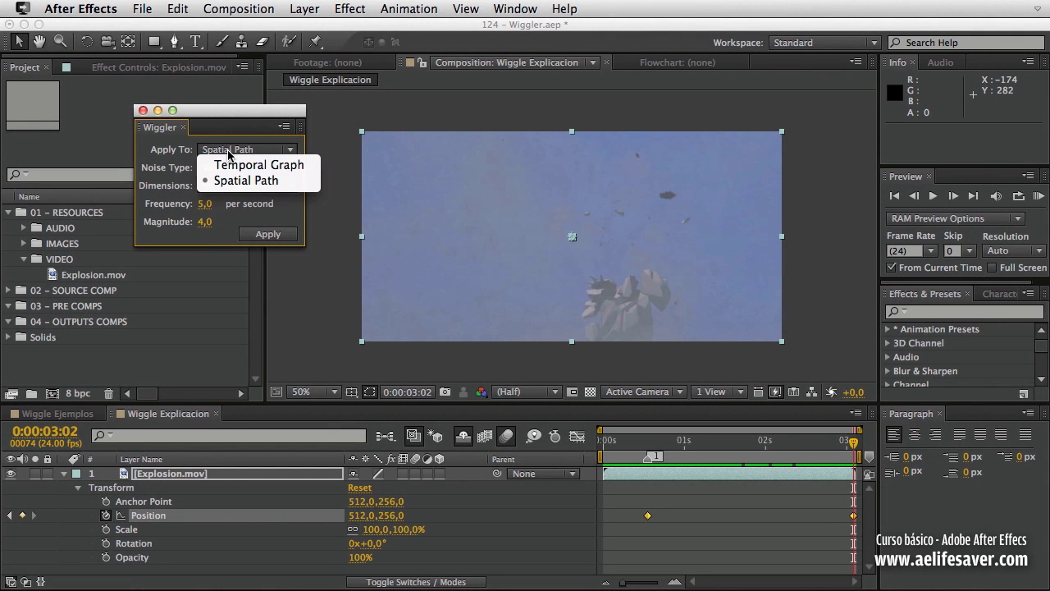
pyautogui.click(174, 161)
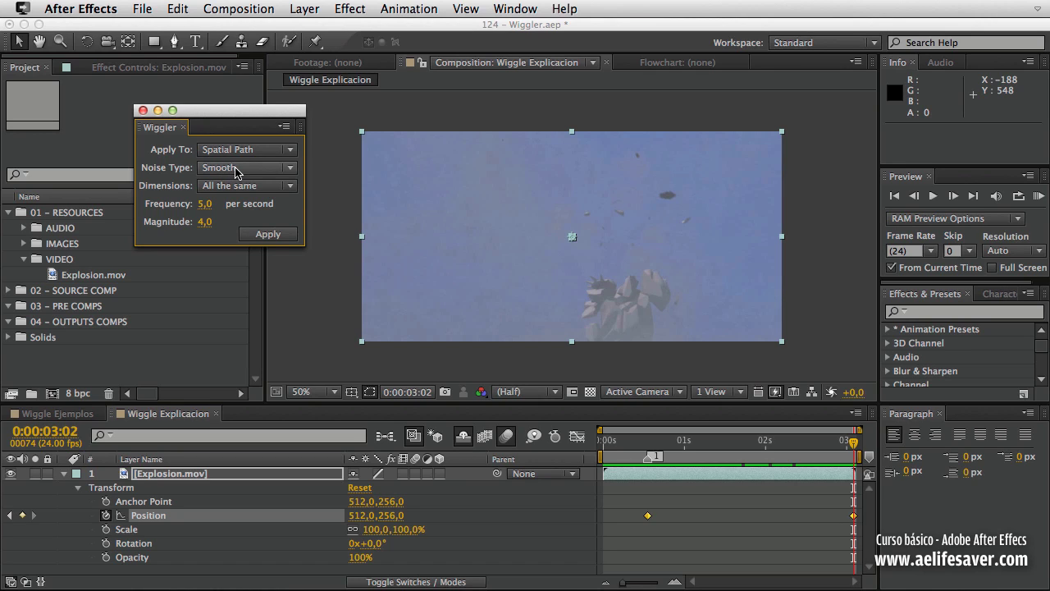
pyautogui.click(223, 169)
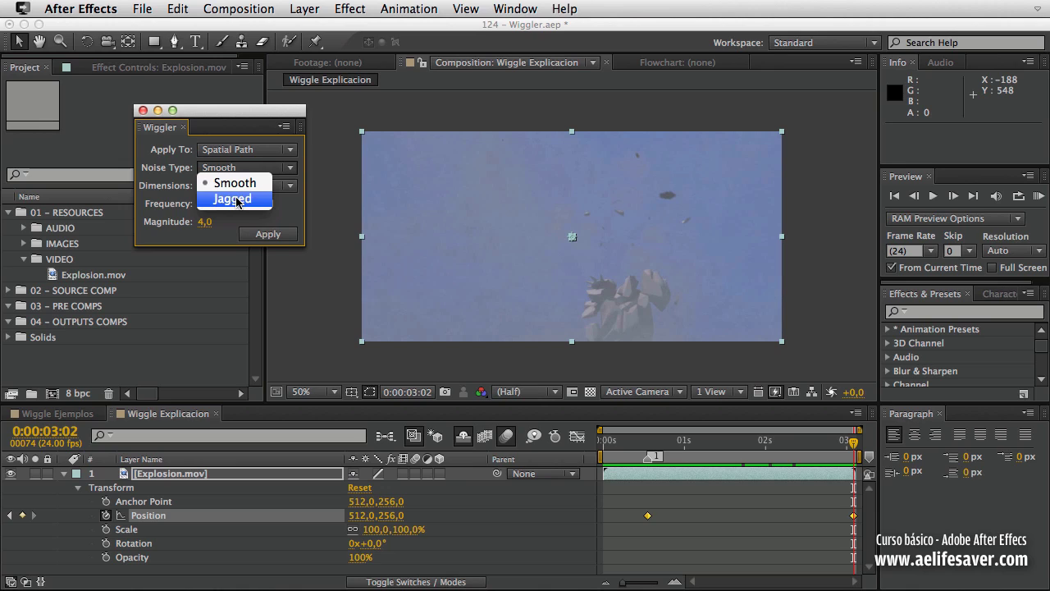
pyautogui.click(163, 170)
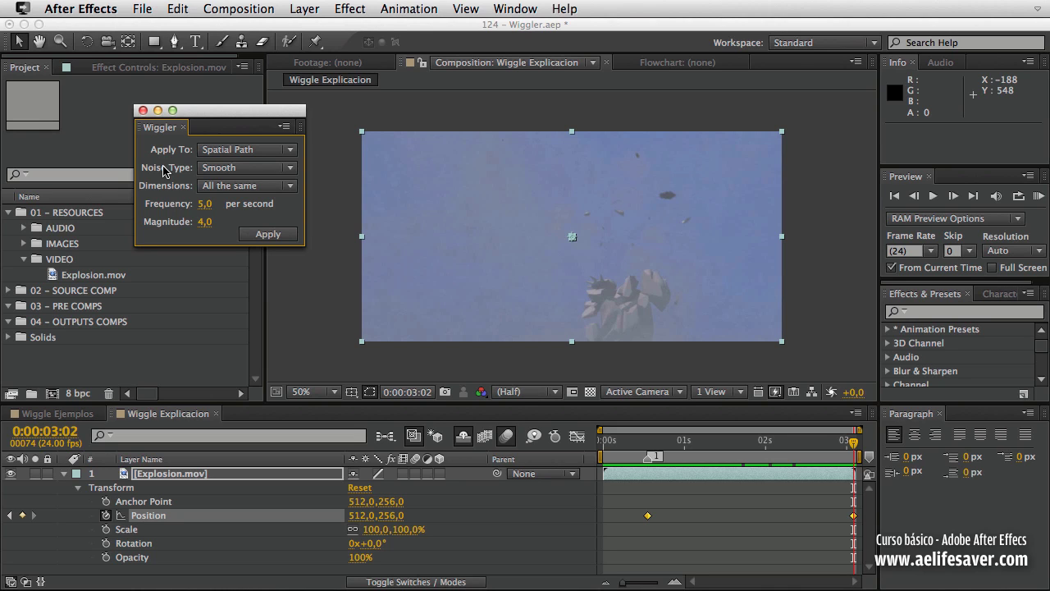
pyautogui.click(246, 167)
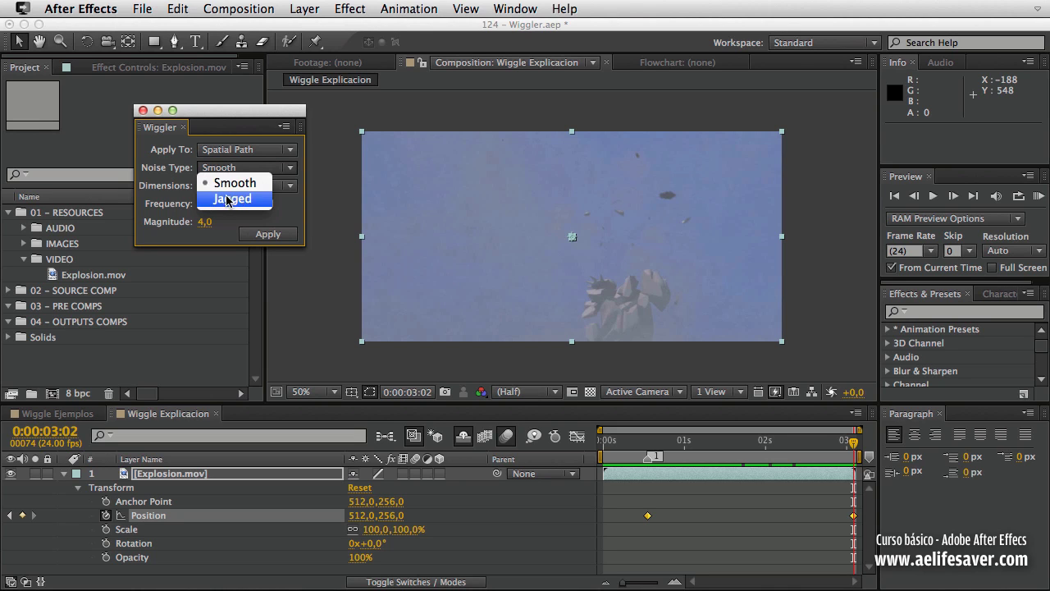
pyautogui.click(178, 175)
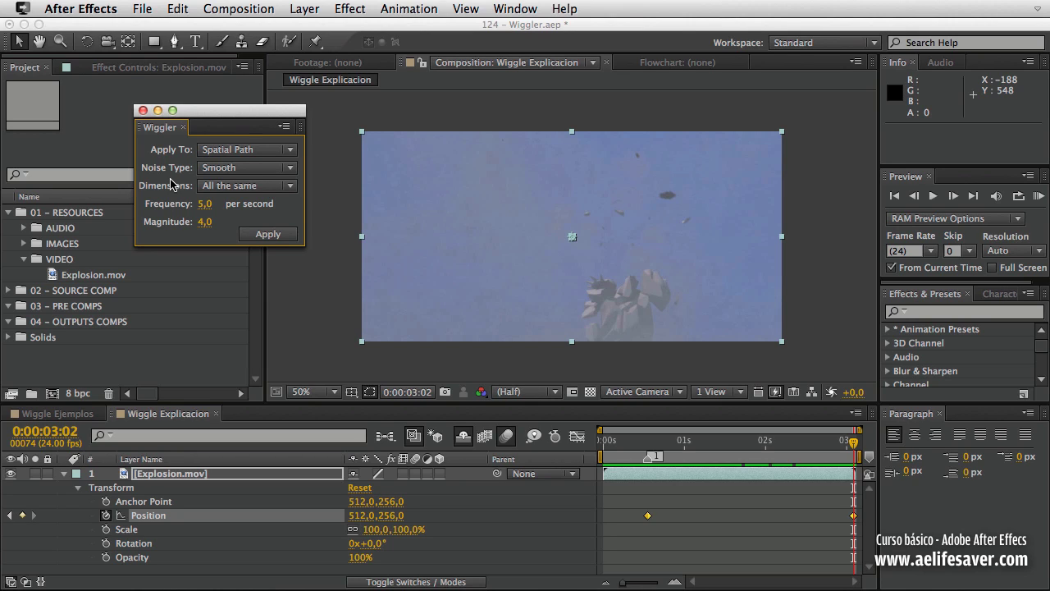
# Set the Wiggler's Dimensions option to All Independently
pyautogui.click(258, 187)
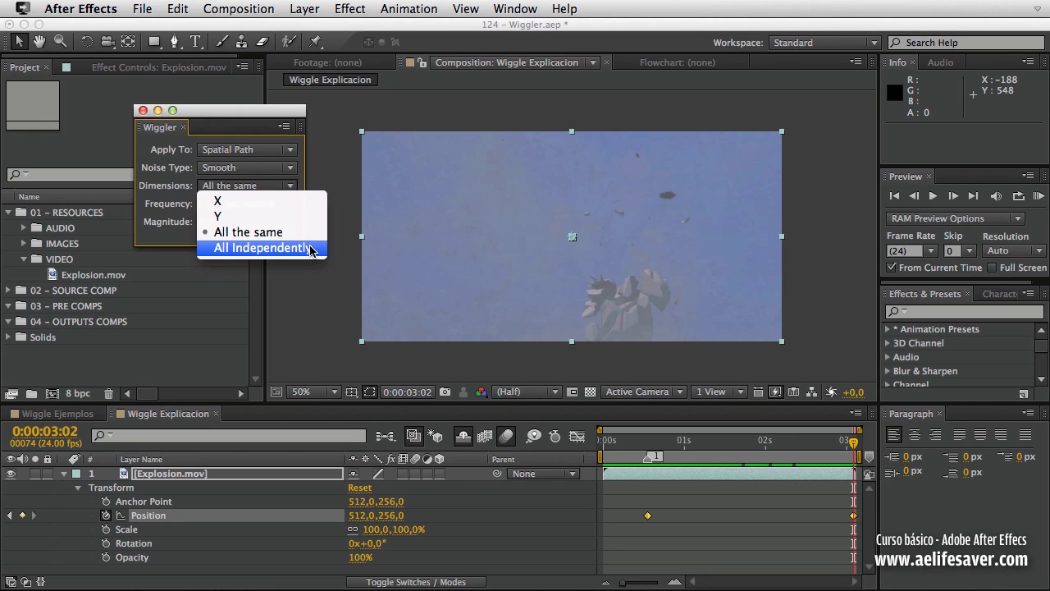
pyautogui.click(253, 248)
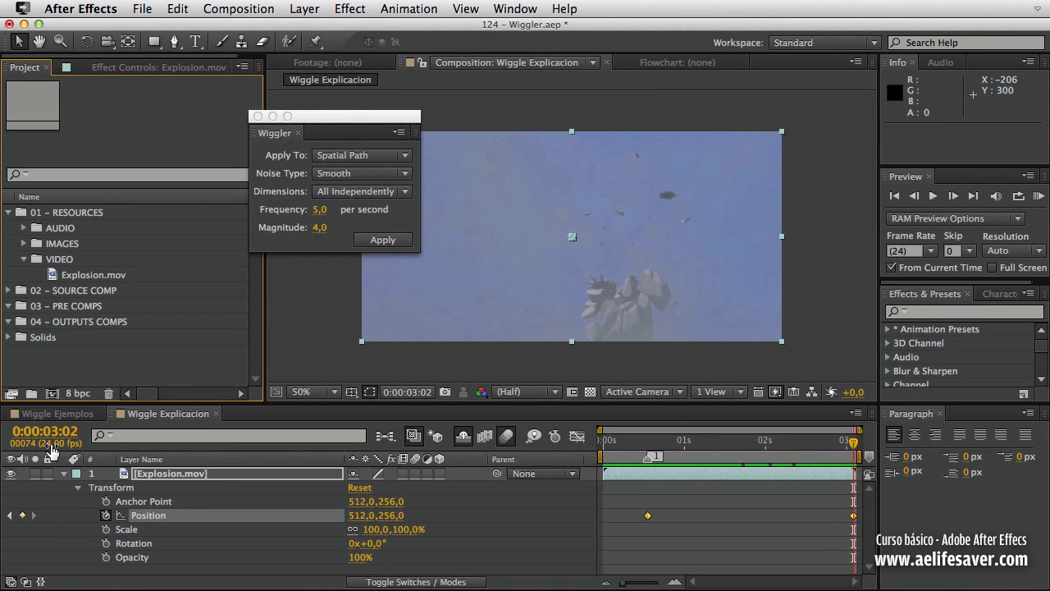
# Check the frame rate of the Explosion.mov footage and set the Wiggler's Frequency to 24 per second
pyautogui.click(96, 281)
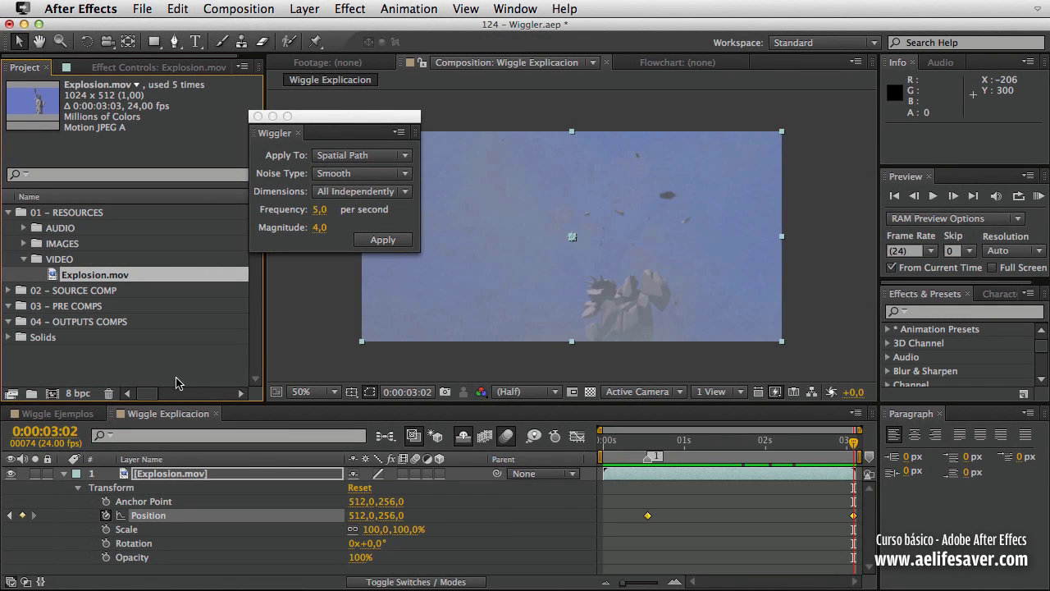
pyautogui.click(321, 212)
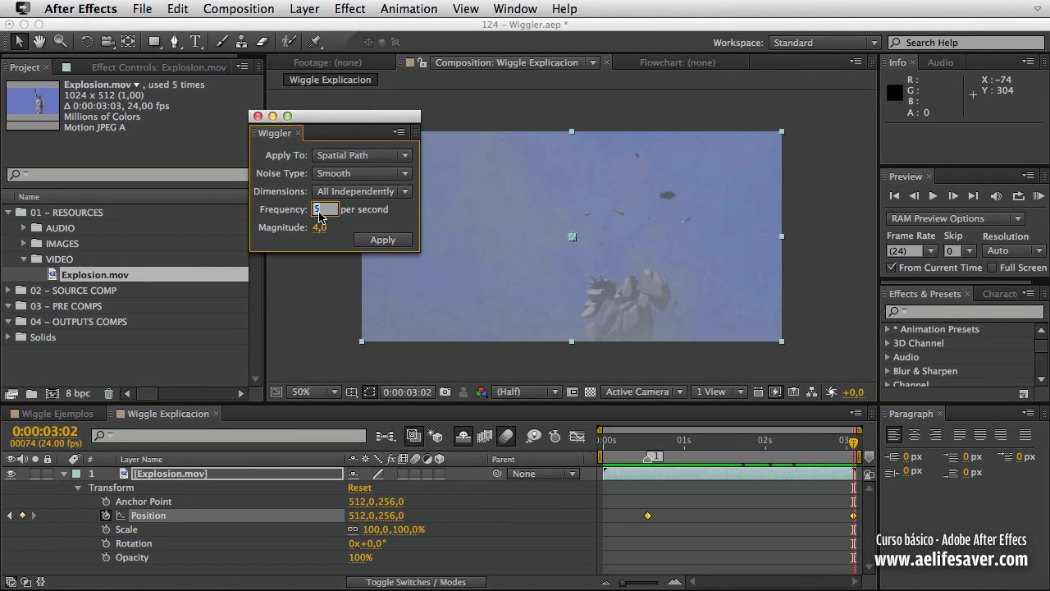
pyautogui.write('24')
pyautogui.click(332, 240)
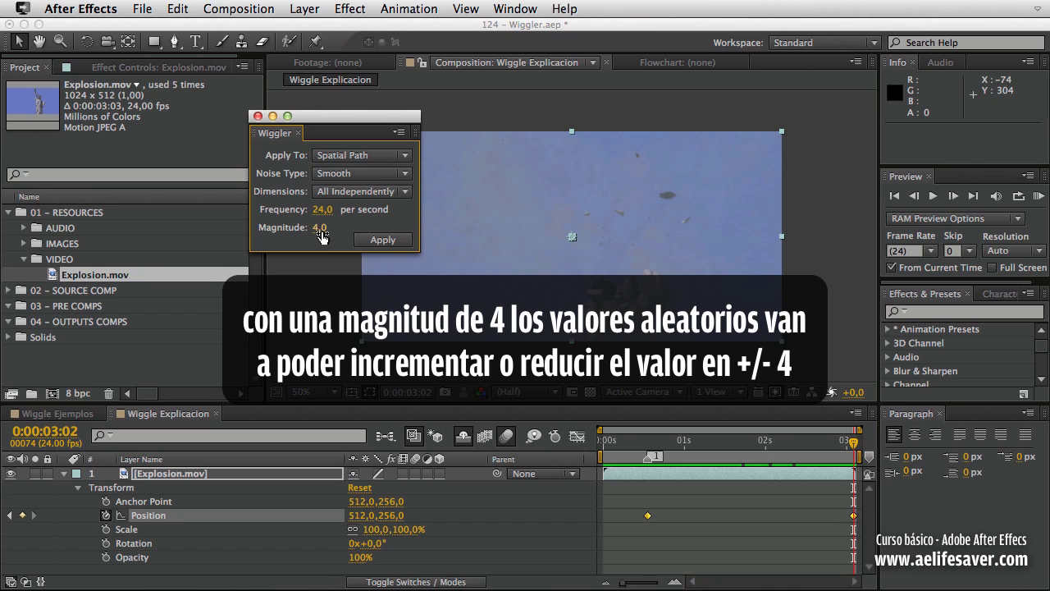
# Set the Wiggler's Magnitude to 20 and apply it to the selected Position keyframes, keeping its window clear of the composition view
pyautogui.click(303, 269)
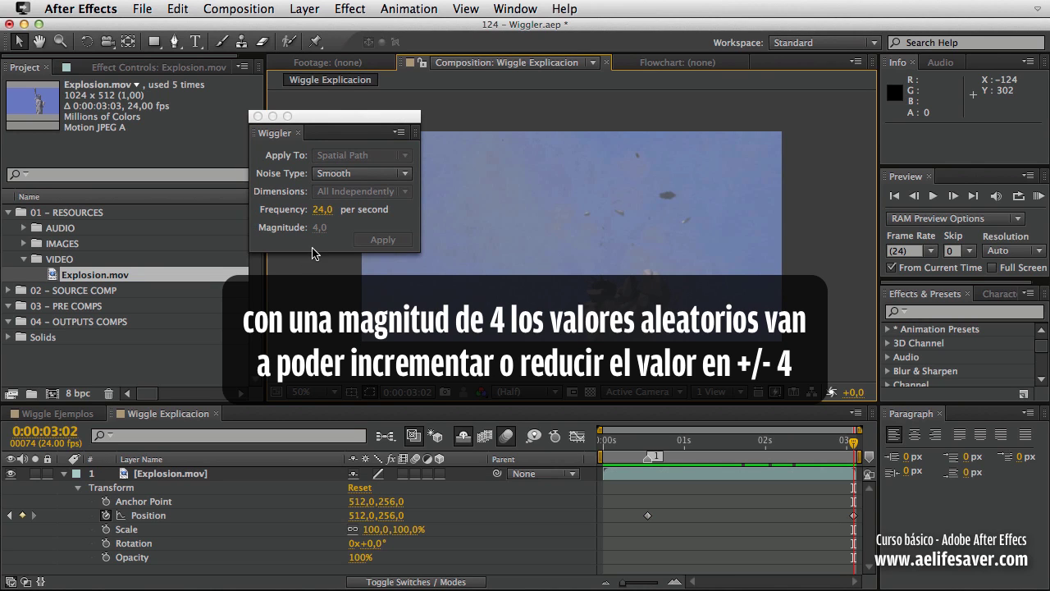
pyautogui.click(314, 248)
pyautogui.click(160, 515)
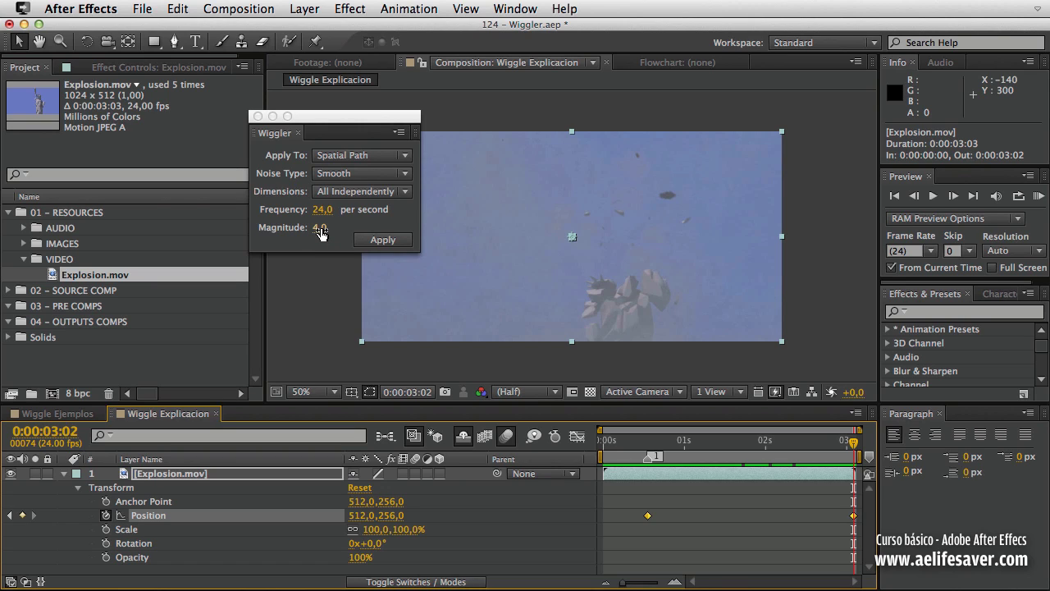
pyautogui.click(319, 229)
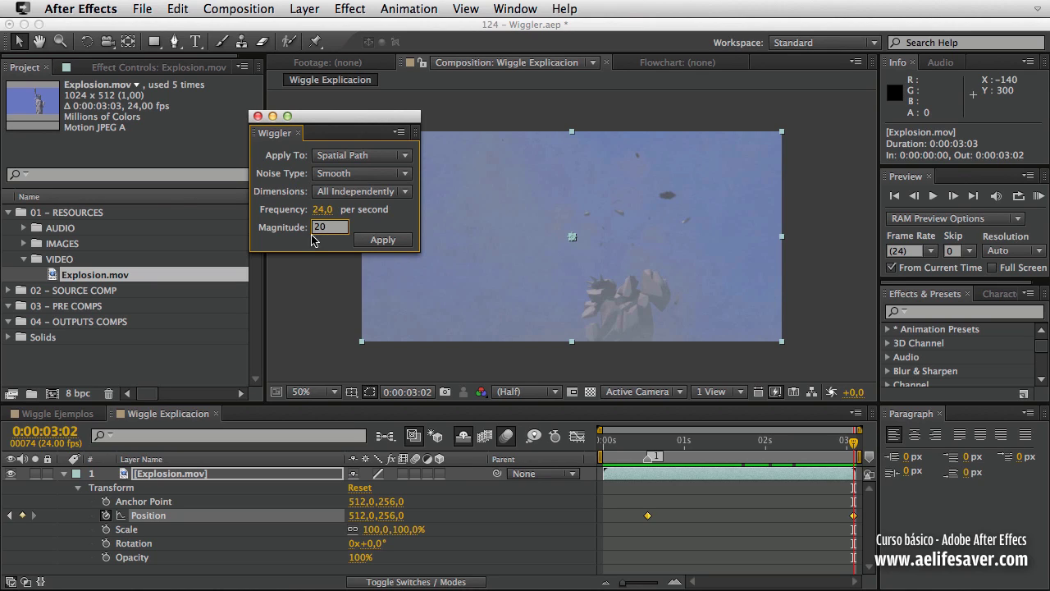
pyautogui.press('Return')
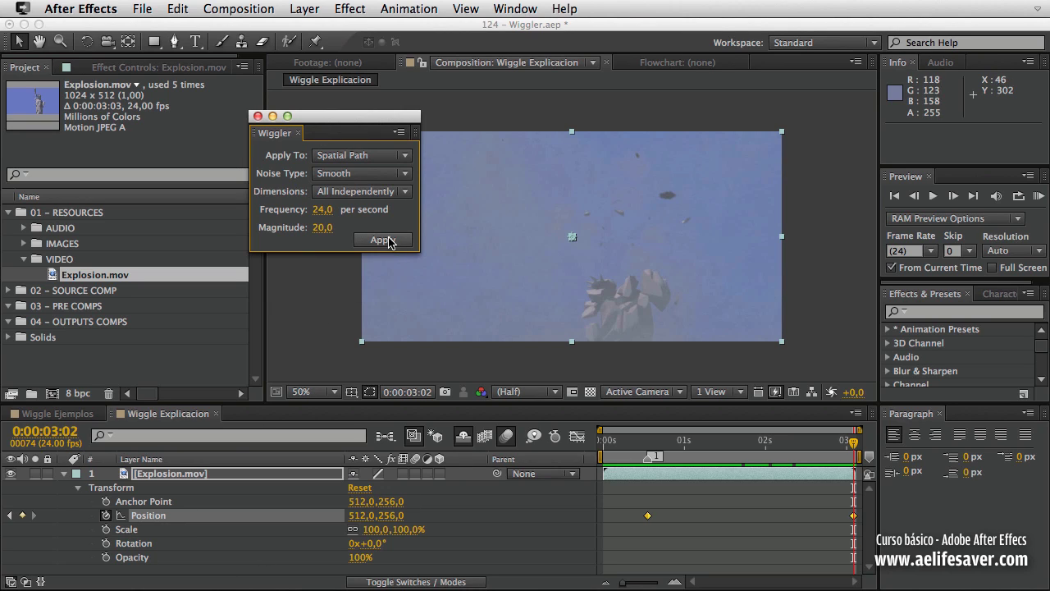
pyautogui.moveTo(350, 120); pyautogui.dragTo(195, 127)
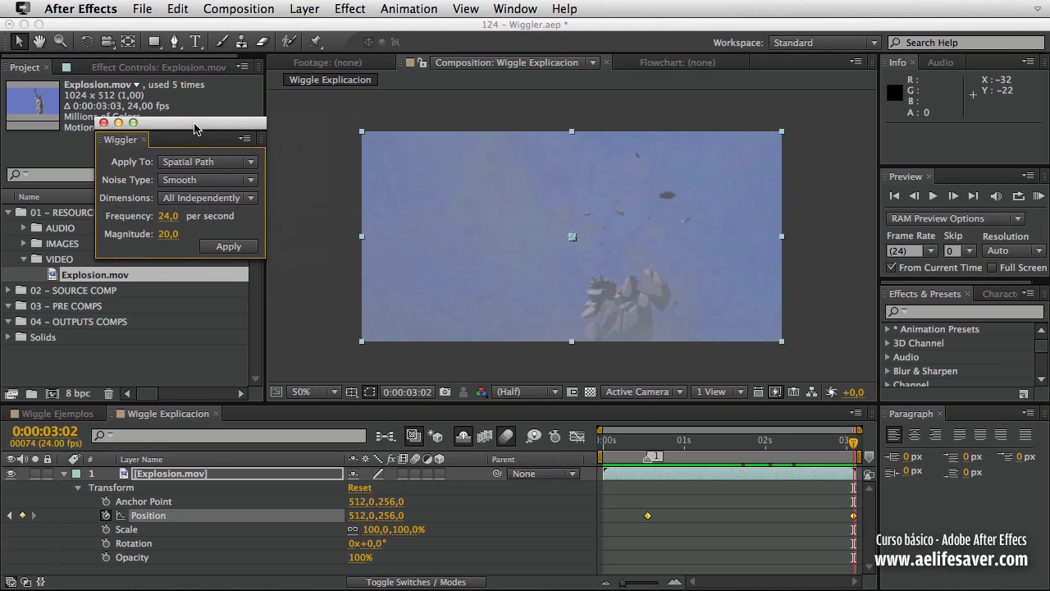
pyautogui.click(229, 246)
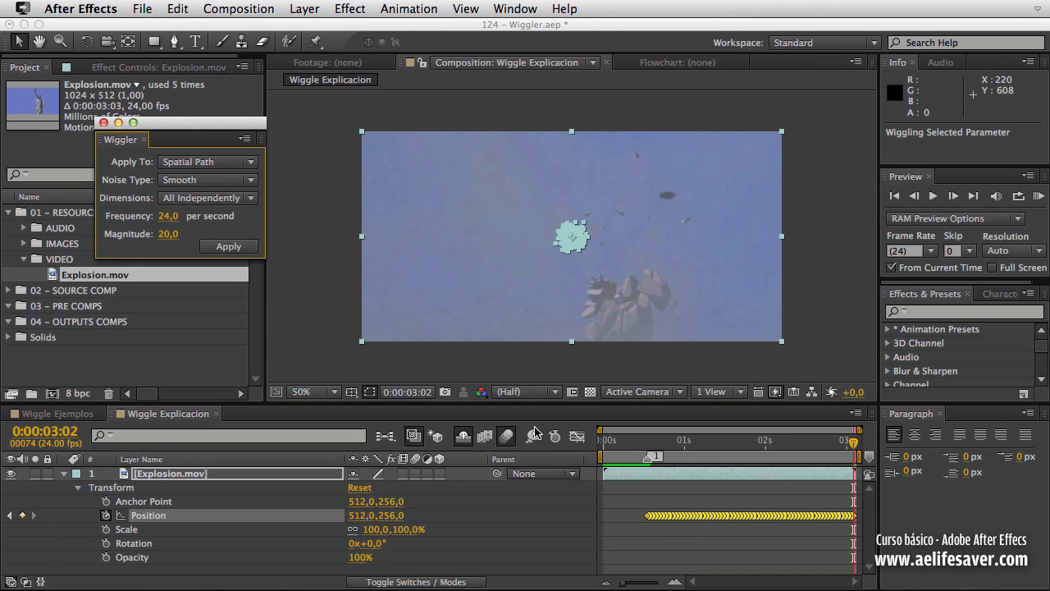
# RAM-preview the shaken shot from the first frame and examine the frame edges during the explosion
pyautogui.click(11, 582)
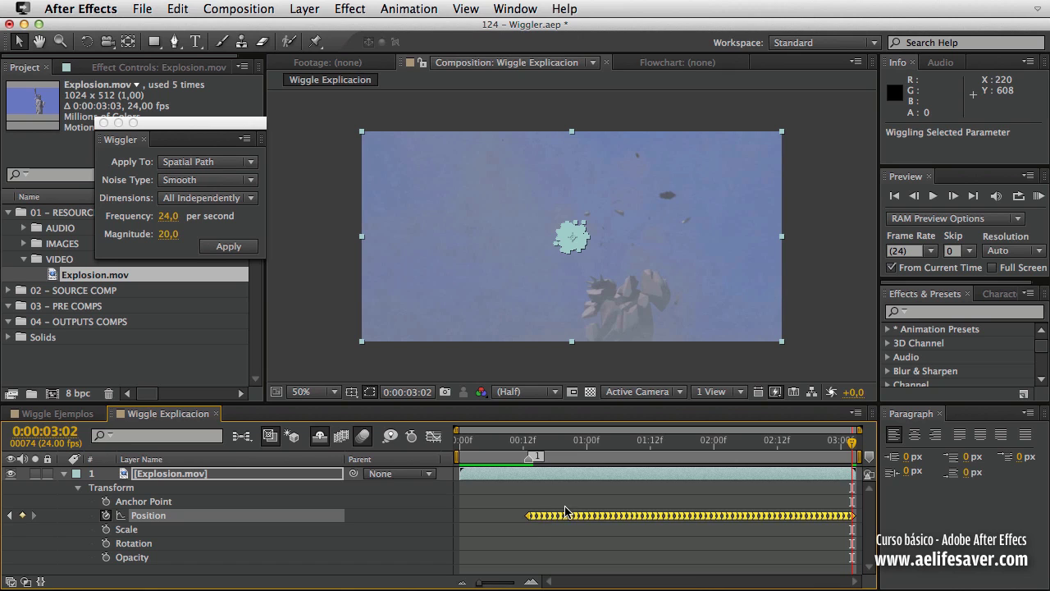
pyautogui.moveTo(533, 443); pyautogui.dragTo(413, 473)
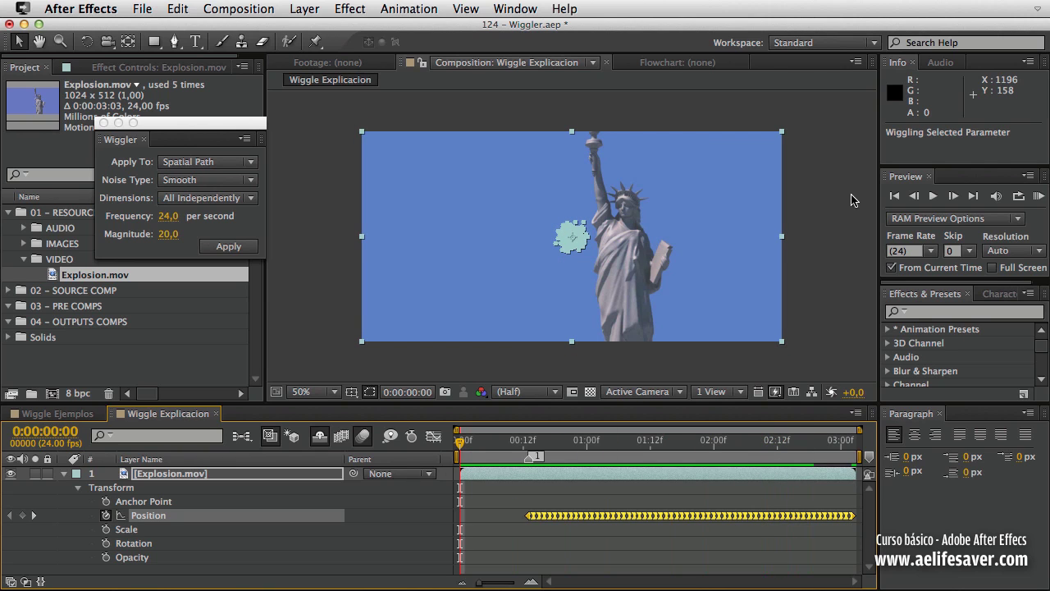
pyautogui.click(1037, 200)
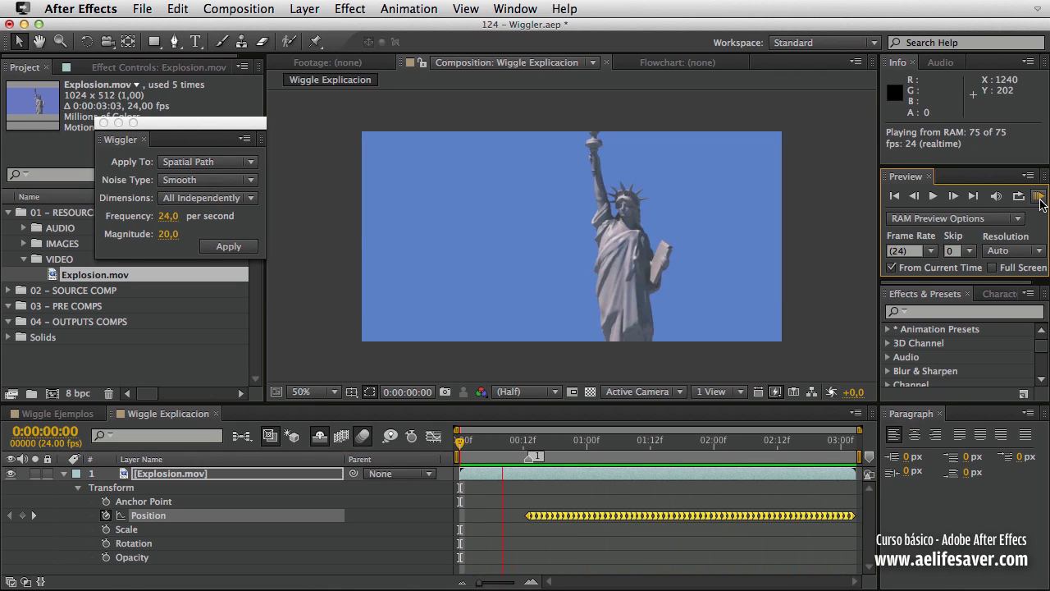
pyautogui.click(560, 454)
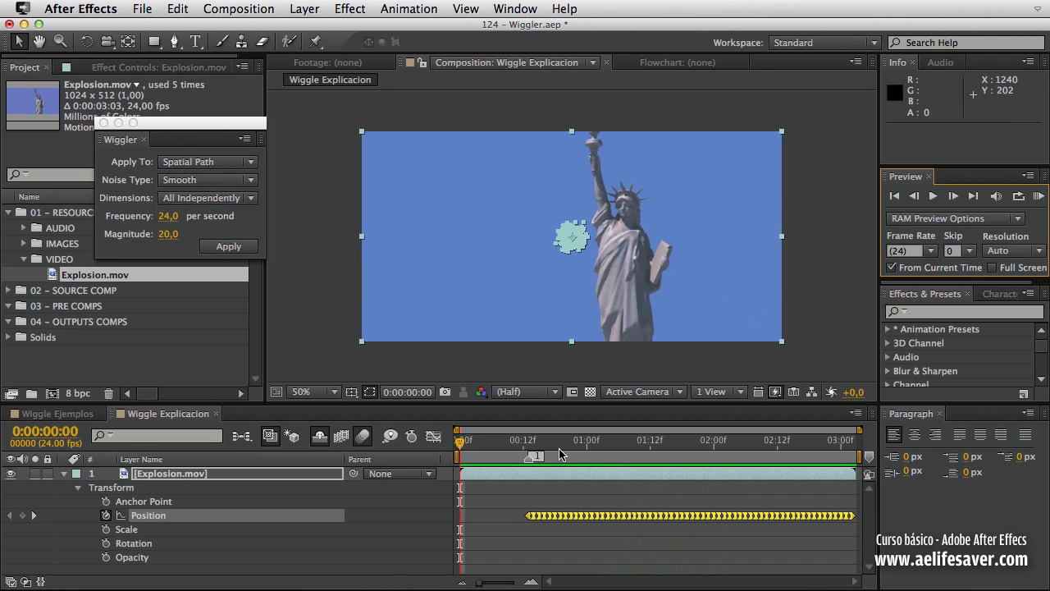
pyautogui.moveTo(565, 444); pyautogui.dragTo(613, 446)
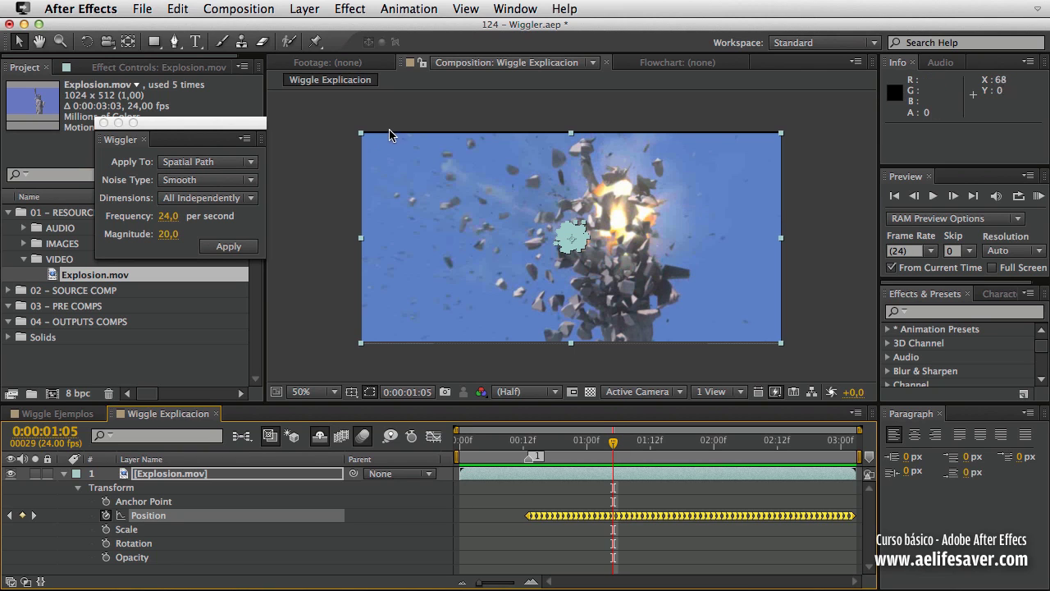
pyautogui.moveTo(613, 444); pyautogui.dragTo(576, 444)
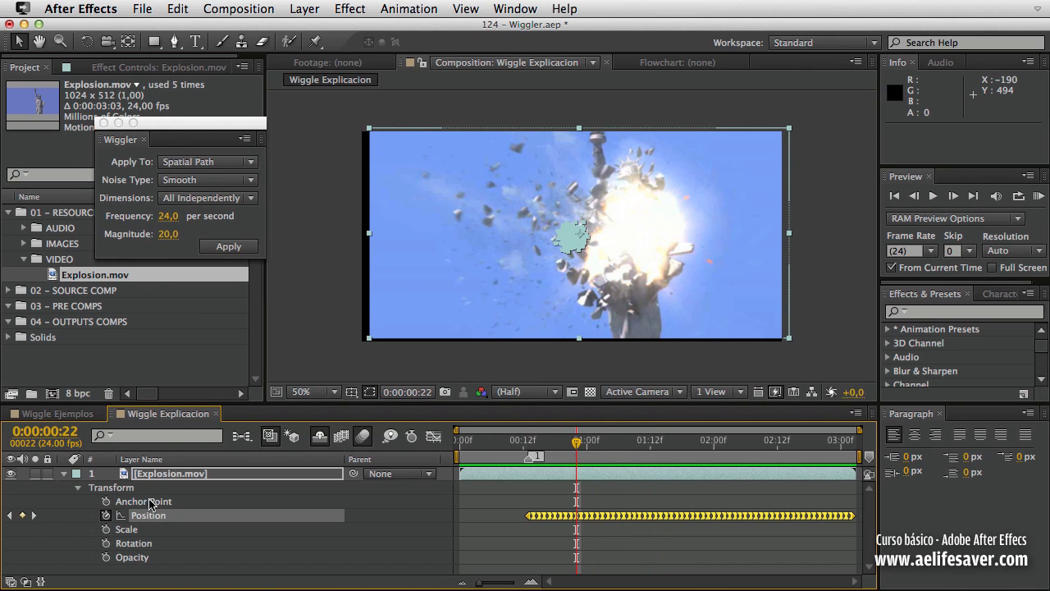
# Enlarge the Explosion.mov layer's Scale to 110% to cover the exposed frame edges
pyautogui.click(141, 534)
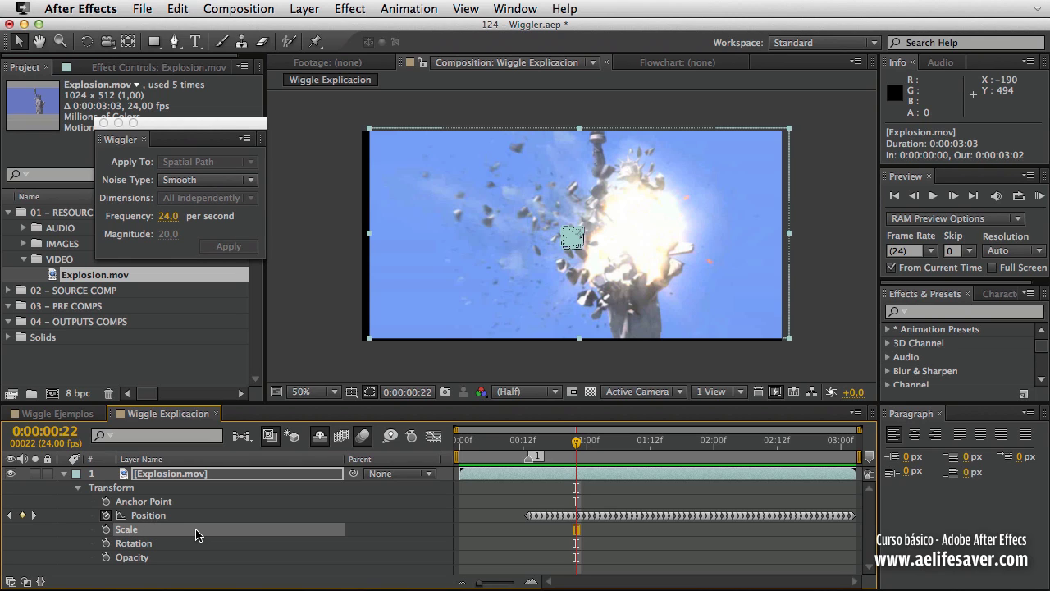
pyautogui.click(12, 581)
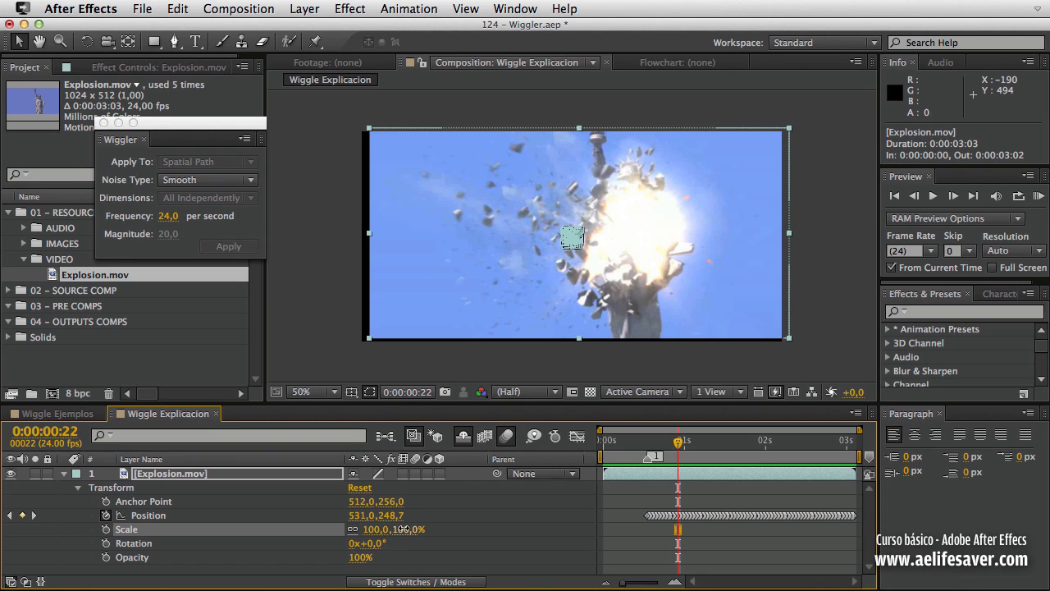
pyautogui.moveTo(402, 529); pyautogui.dragTo(408, 530)
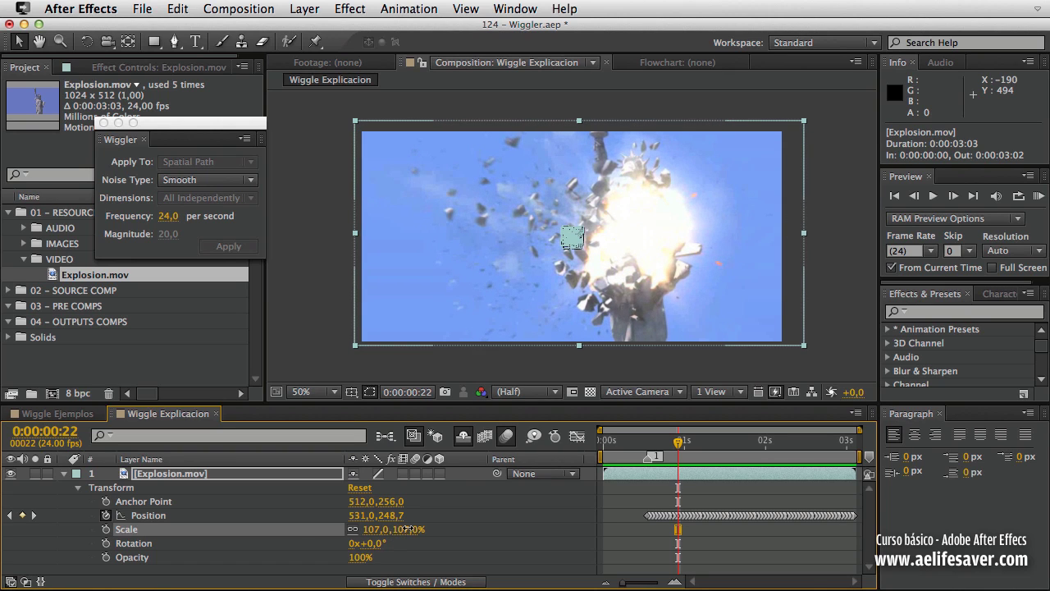
pyautogui.moveTo(686, 444); pyautogui.dragTo(762, 444)
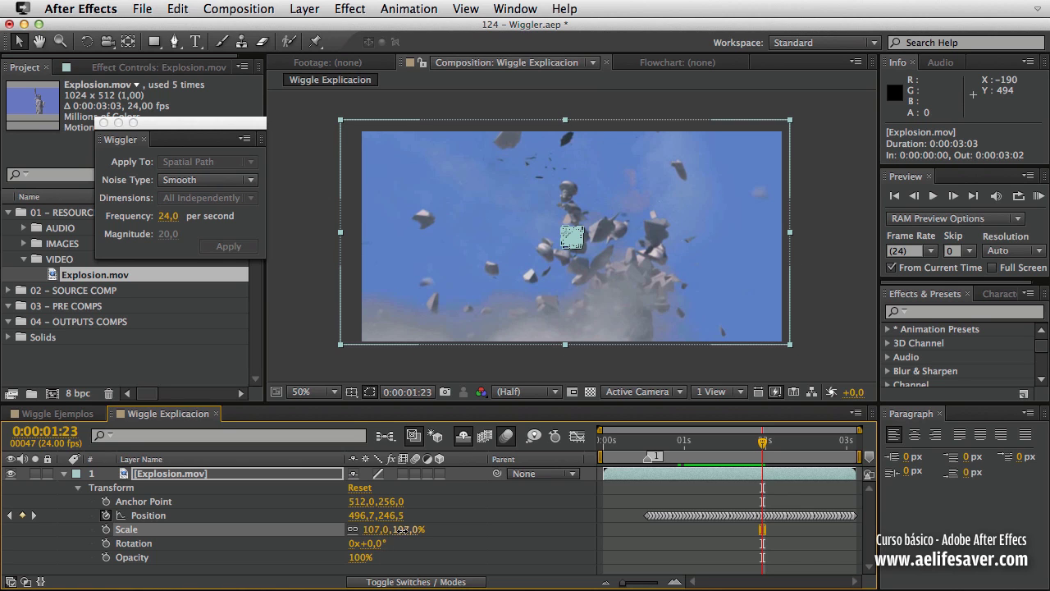
pyautogui.moveTo(392, 530); pyautogui.dragTo(399, 529)
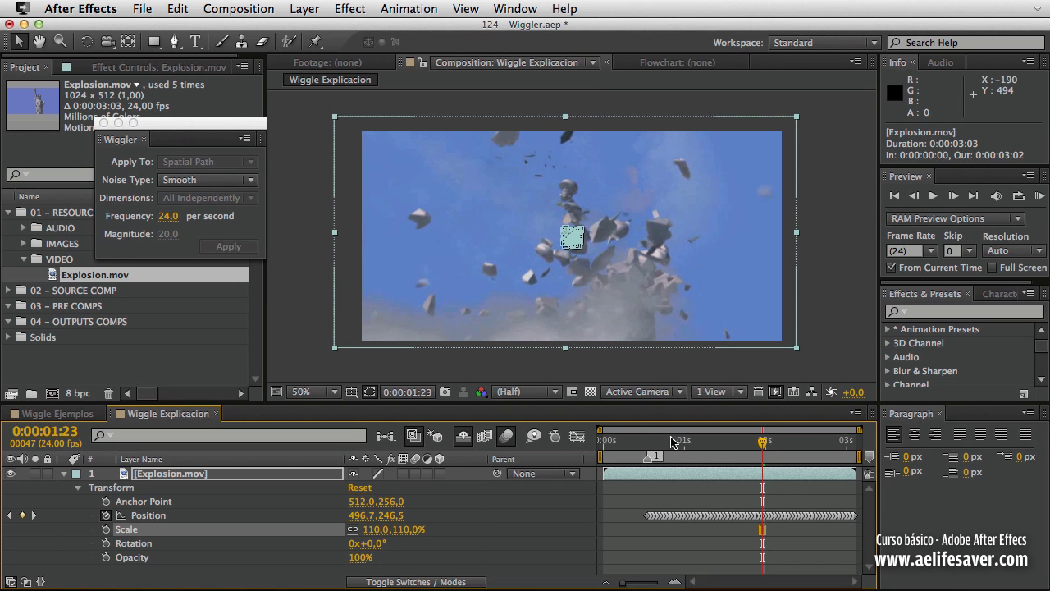
# RAM-preview the enlarged shot from the first frame
pyautogui.moveTo(672, 442); pyautogui.dragTo(560, 477)
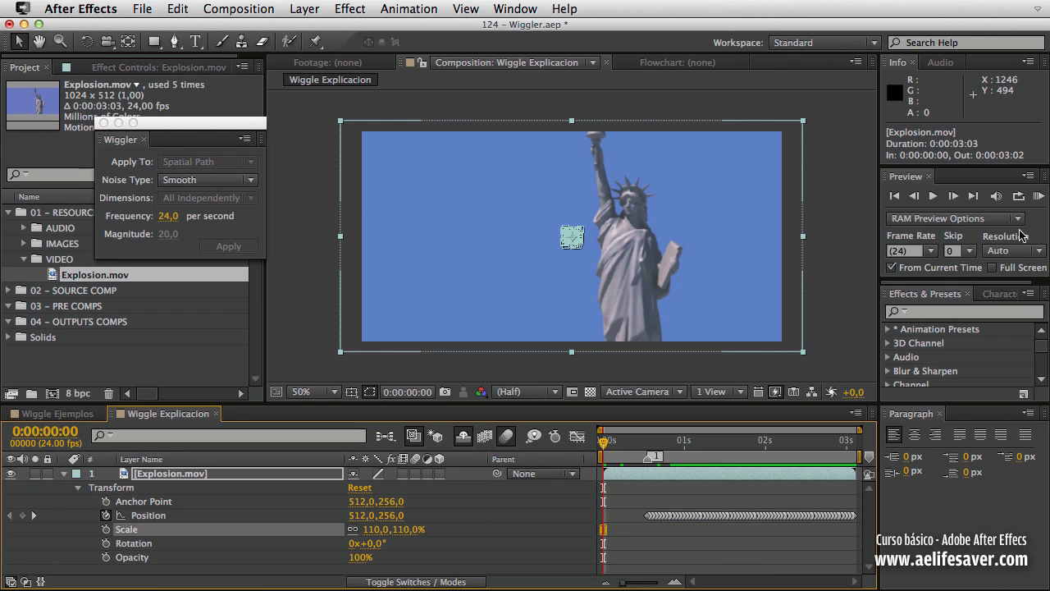
pyautogui.click(1037, 196)
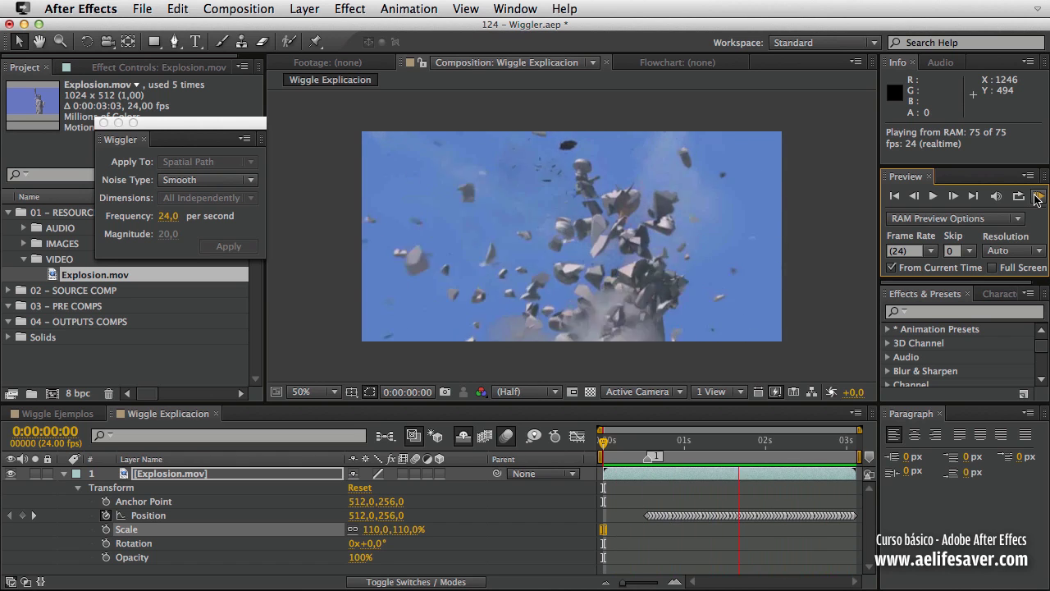
pyautogui.click(1038, 200)
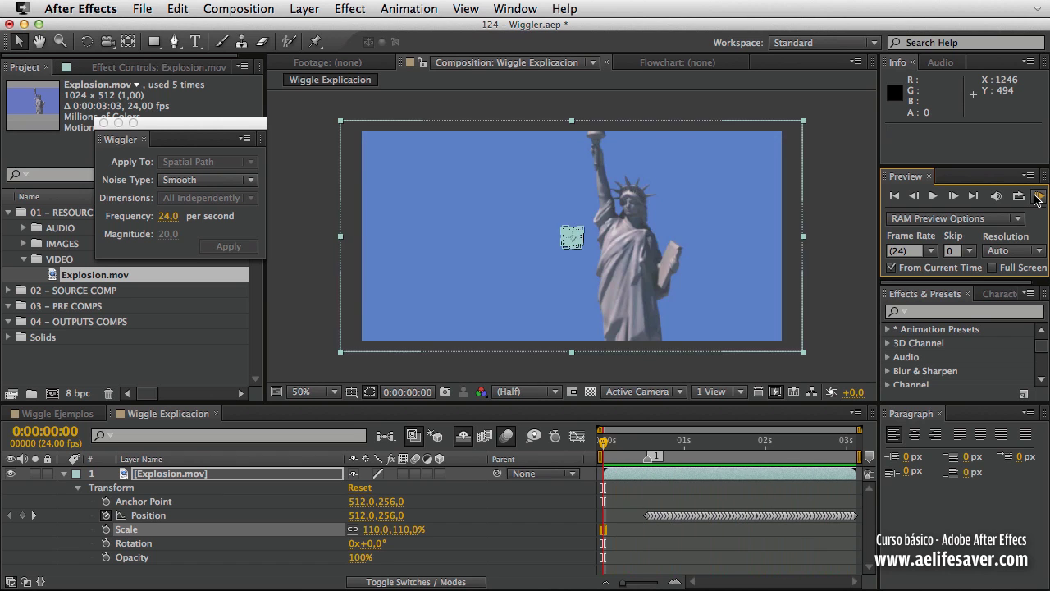
# Add Rotation keyframes to the Explosion.mov layer at 0:00:00:13 and at 0:00:03:02, the end of the clip
pyautogui.moveTo(628, 444); pyautogui.dragTo(648, 445)
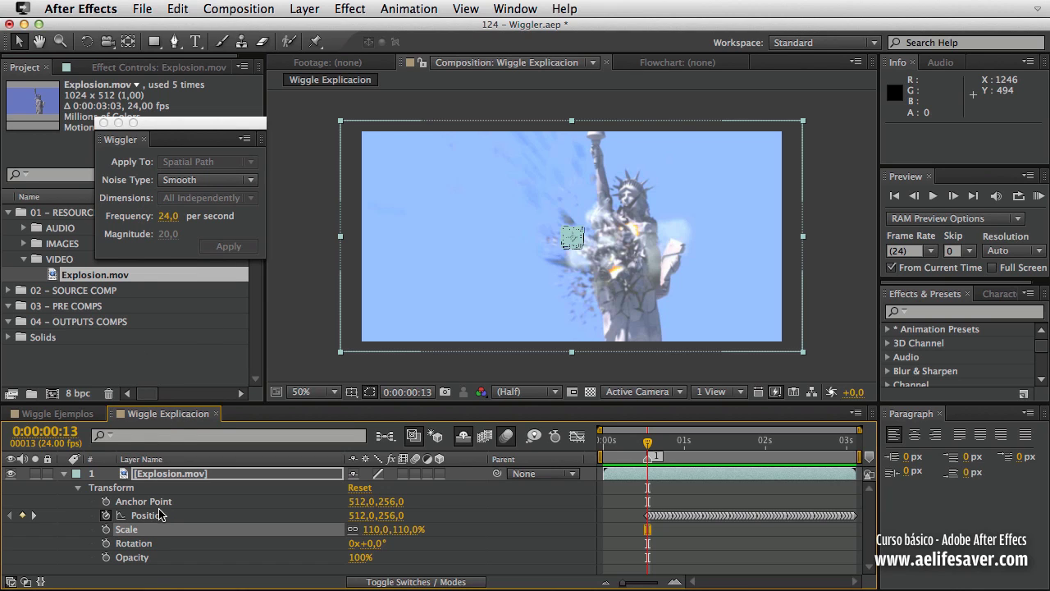
pyautogui.click(138, 543)
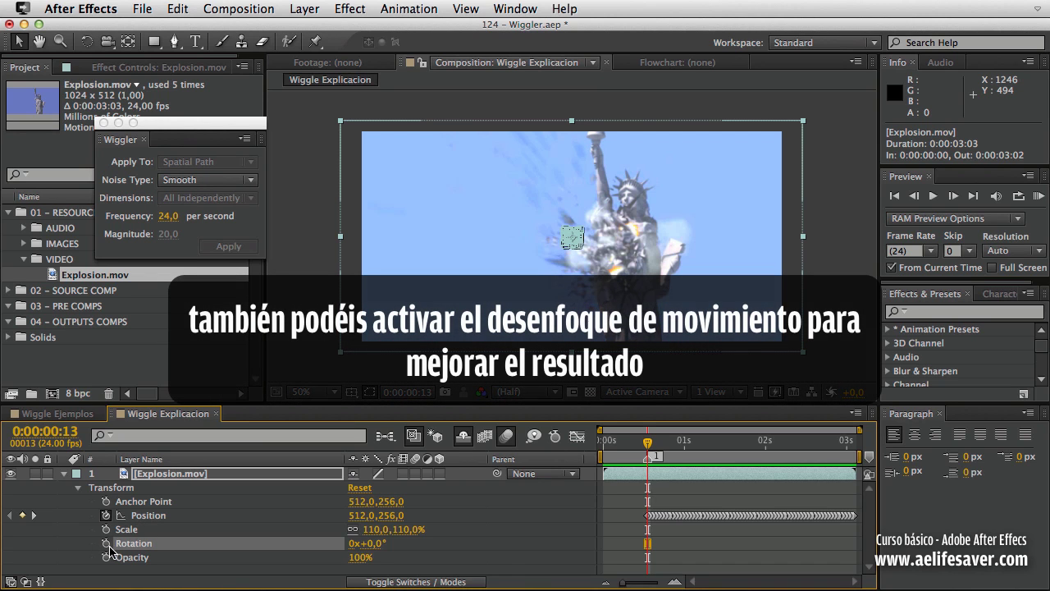
pyautogui.click(106, 544)
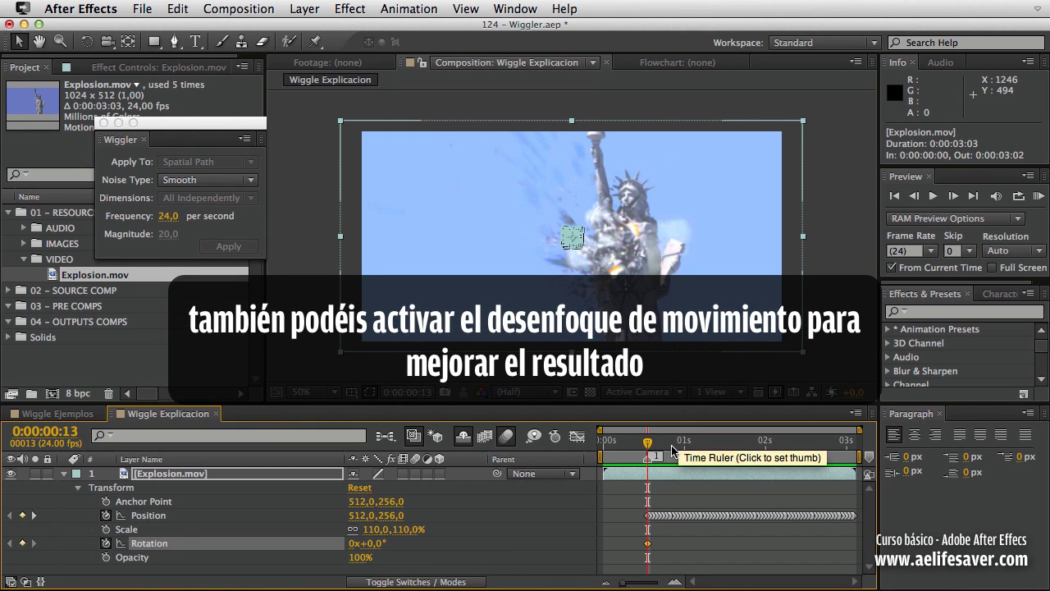
pyautogui.click(704, 441)
pyautogui.moveTo(735, 441); pyautogui.dragTo(882, 440)
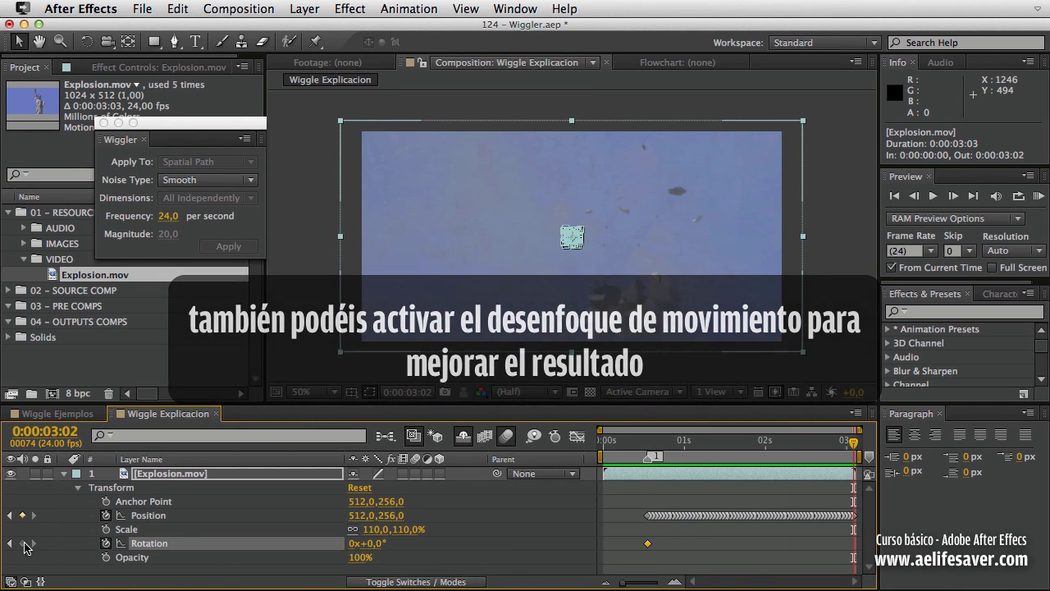
pyautogui.click(23, 543)
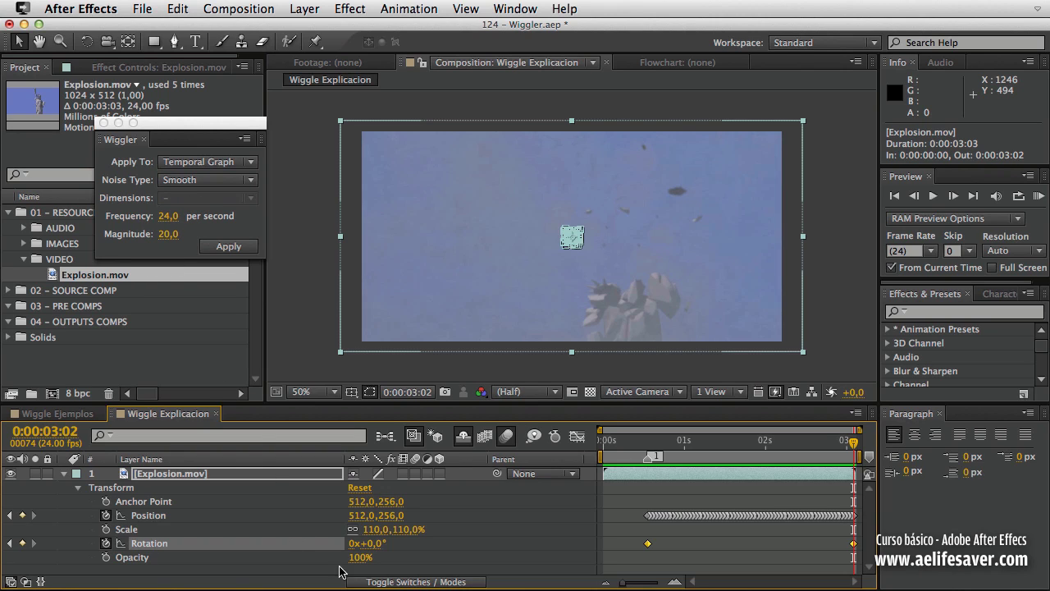
# Apply the Wiggler to the Rotation keyframes with a Magnitude of 4 and a Frequency of 12 per second
pyautogui.click(167, 235)
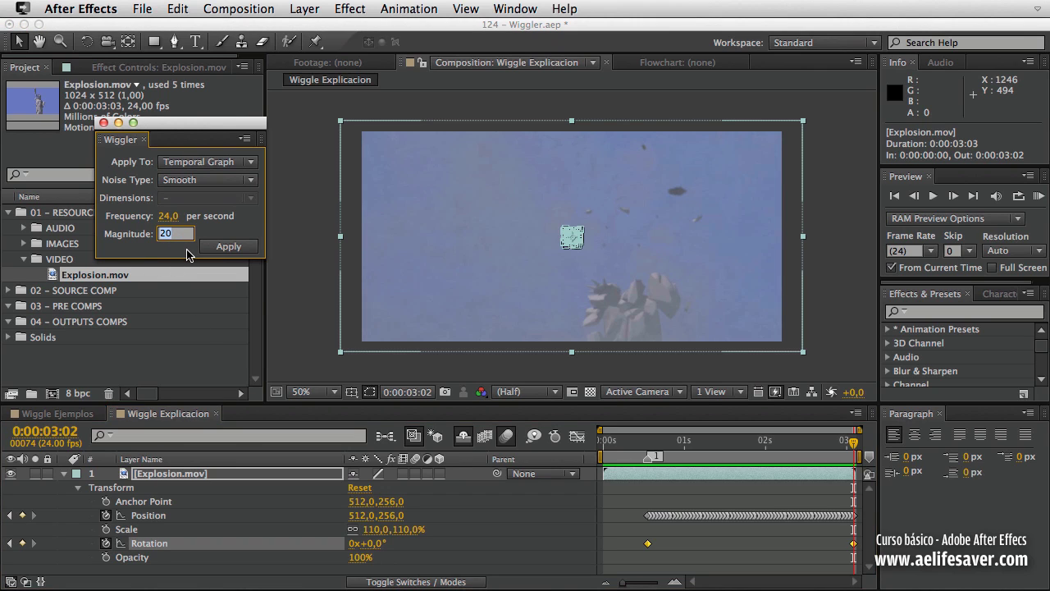
pyautogui.write('4')
pyautogui.press('Return')
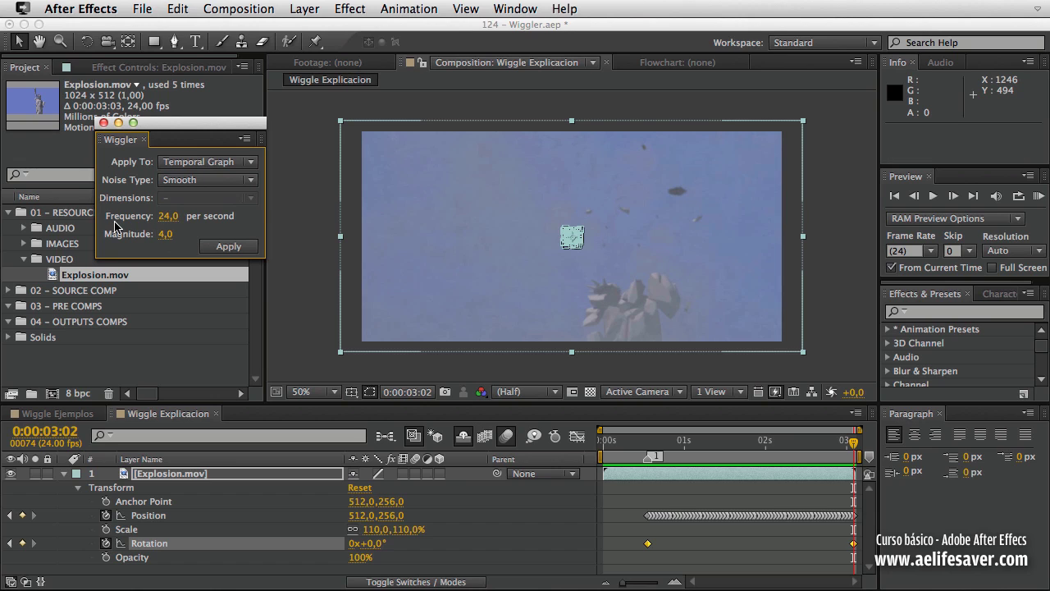
pyautogui.click(169, 218)
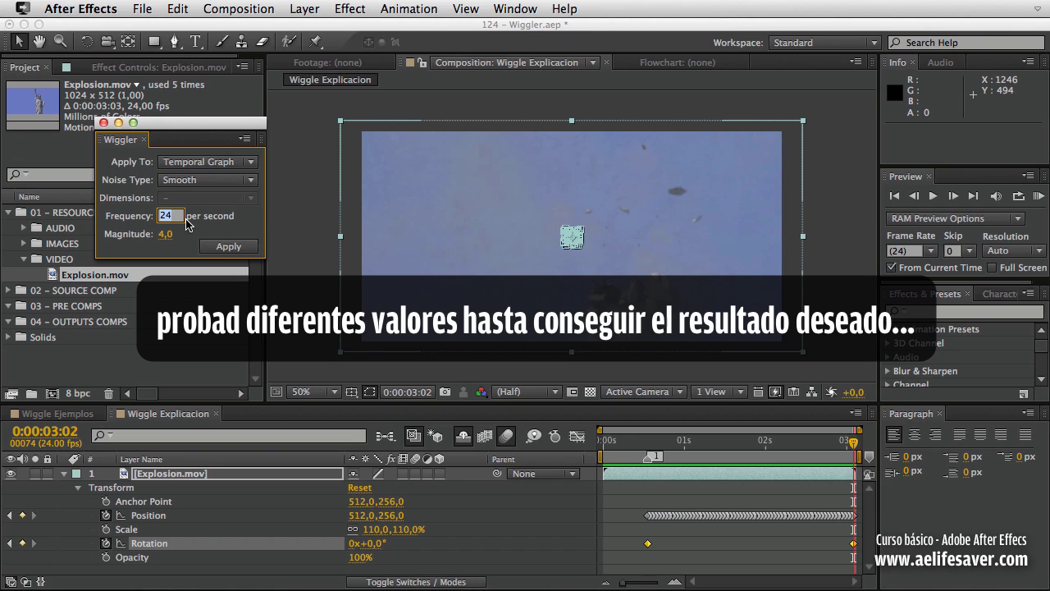
pyautogui.write('1')
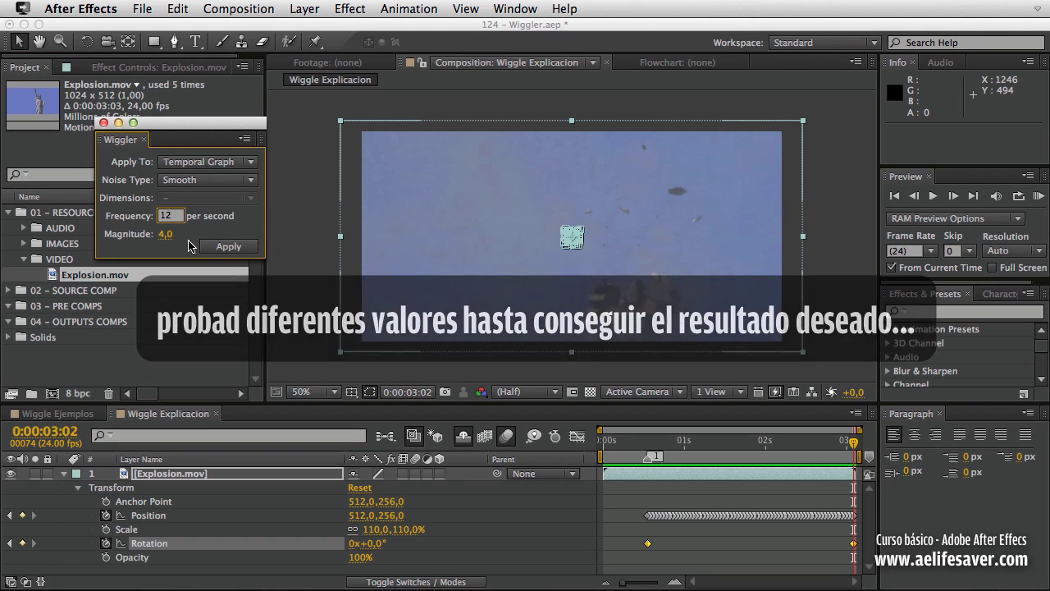
pyautogui.click(178, 247)
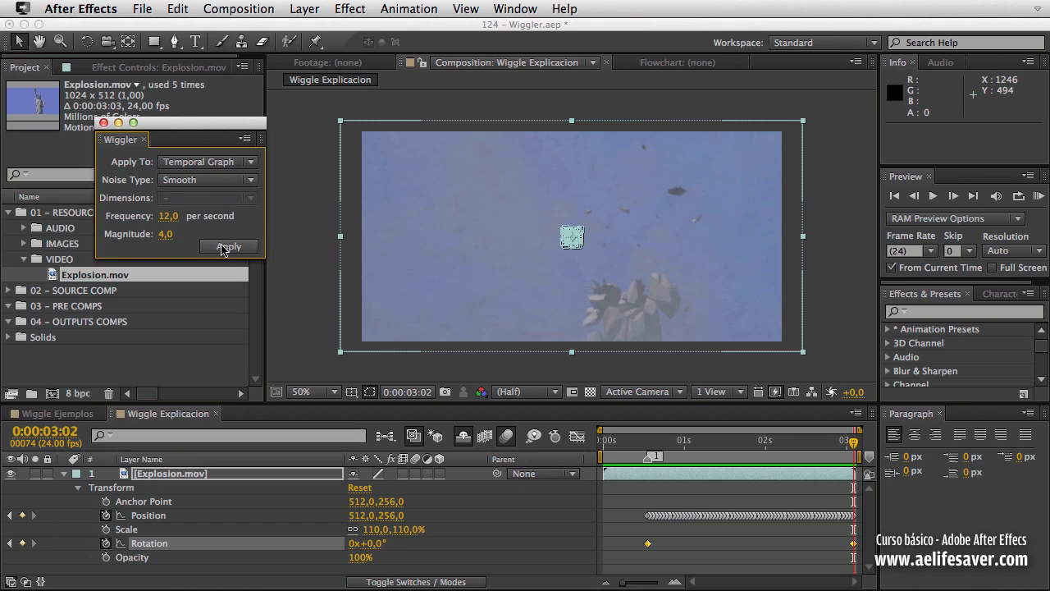
pyautogui.click(223, 247)
# RAM-preview the combined position and rotation shake from the first frame
pyautogui.click(670, 568)
pyautogui.press('Home')
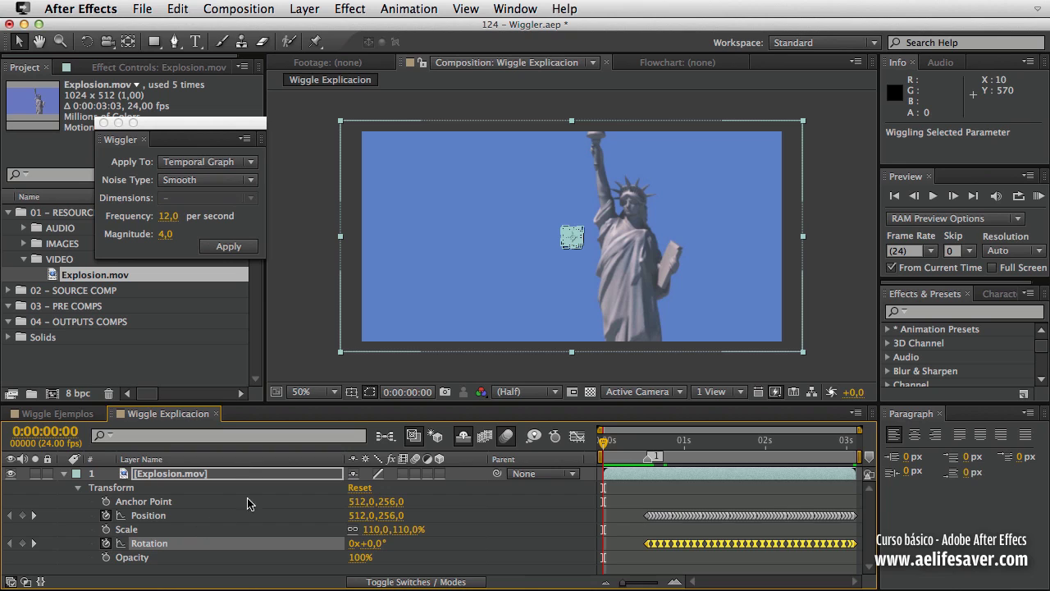
pyautogui.click(1039, 197)
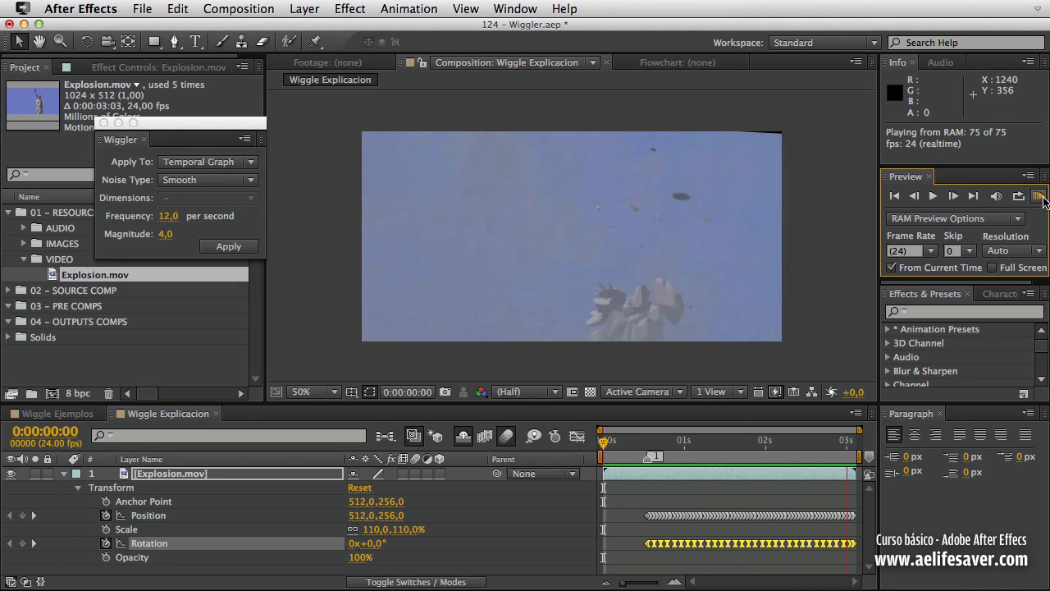
# Check the shaken frames between 0:00:00:23 and 0:00:01:19 for exposed edges and raise the Explosion.mov layer's Scale to 120%
pyautogui.click(645, 444)
pyautogui.moveTo(644, 444); pyautogui.dragTo(681, 447)
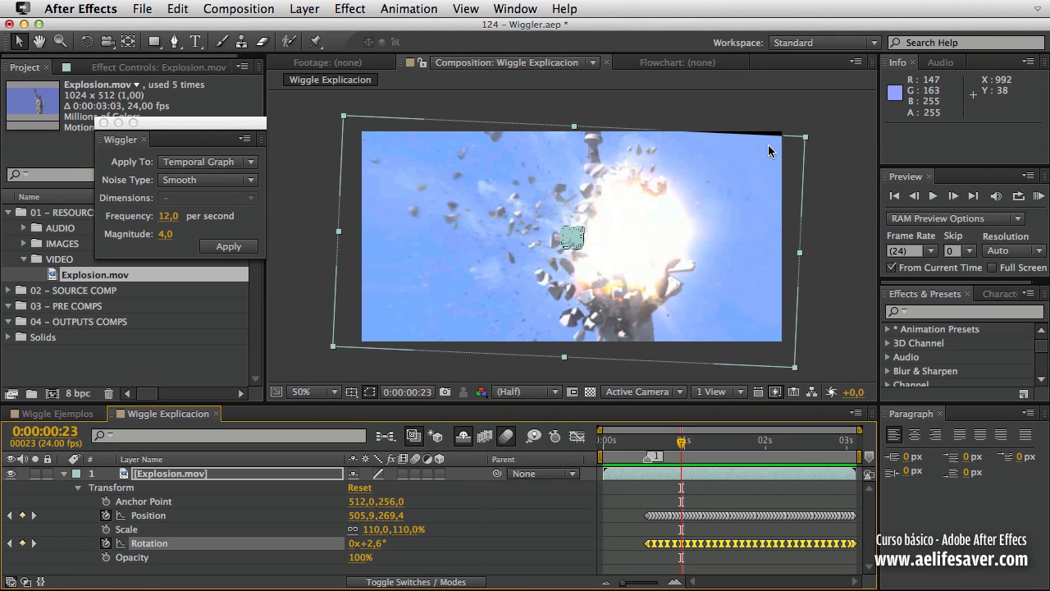
pyautogui.click(695, 444)
pyautogui.moveTo(695, 444); pyautogui.dragTo(719, 444)
pyautogui.click(709, 444)
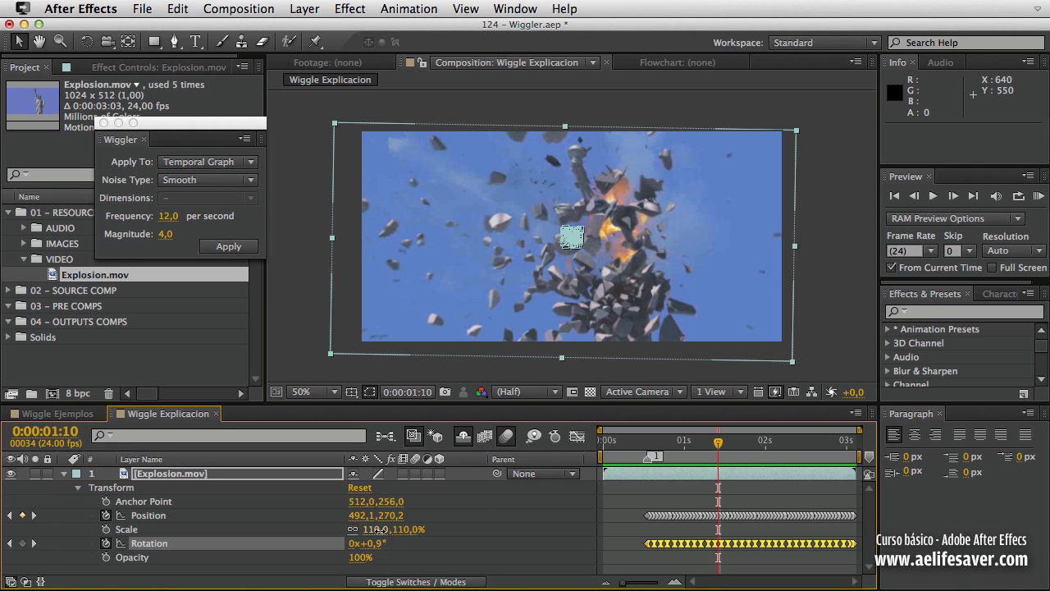
pyautogui.moveTo(379, 529); pyautogui.dragTo(382, 529)
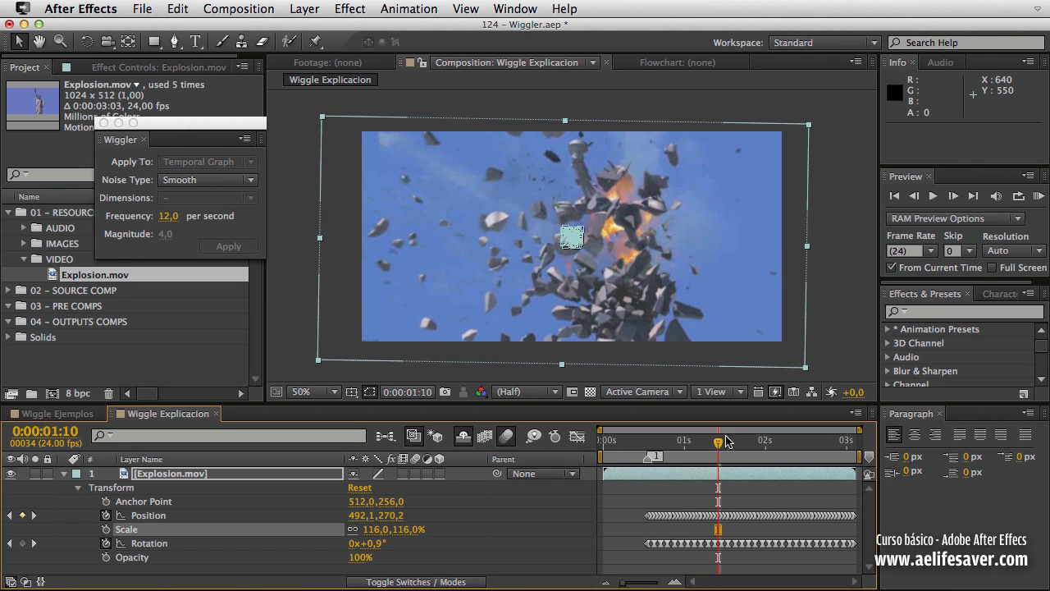
pyautogui.moveTo(719, 443); pyautogui.dragTo(746, 456)
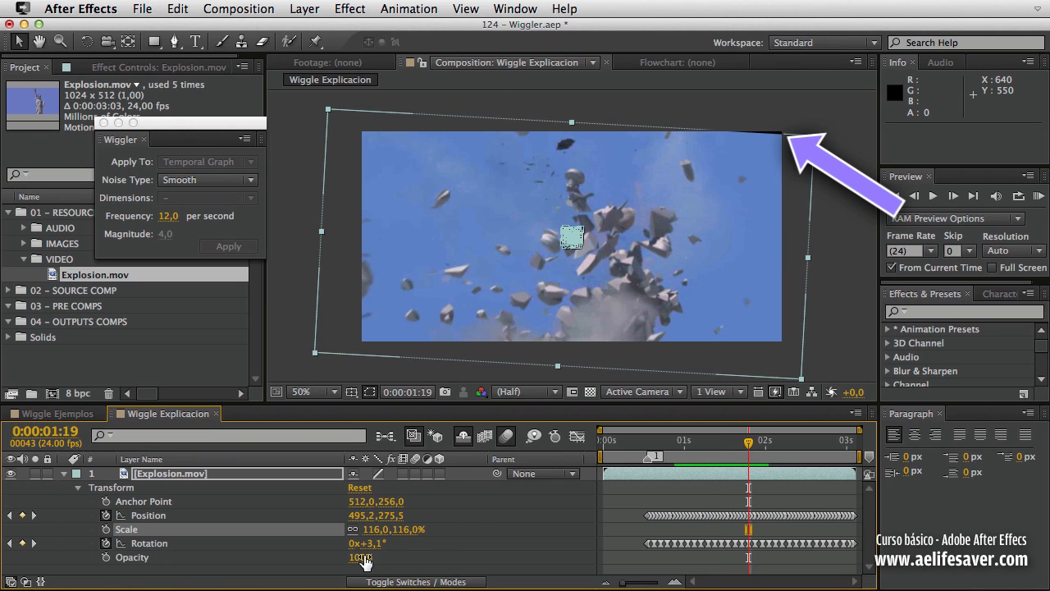
pyautogui.moveTo(374, 532); pyautogui.dragTo(384, 533)
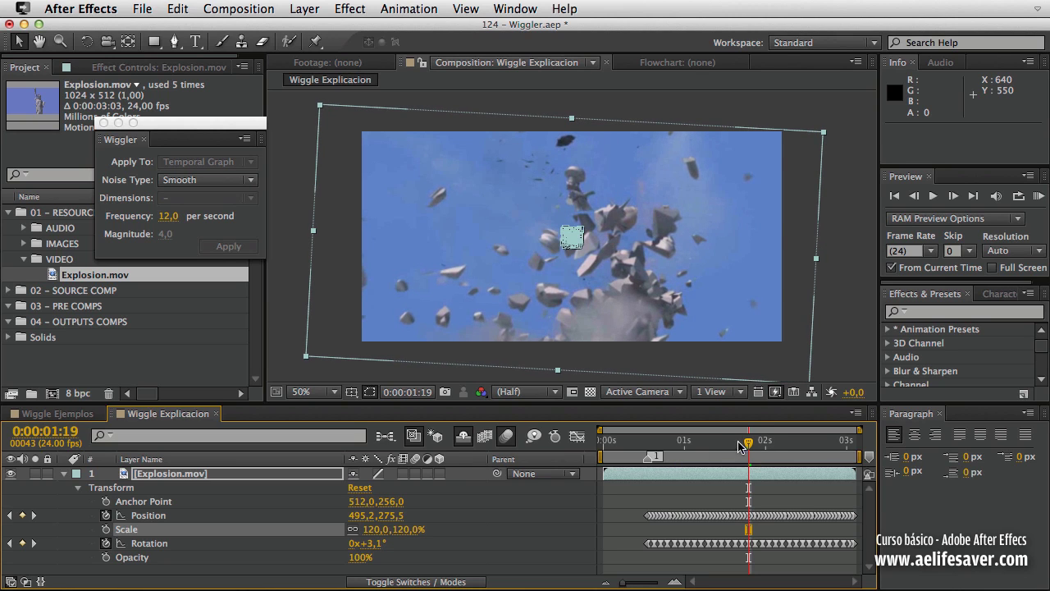
# RAM-preview the rescaled shot from the first frame
pyautogui.moveTo(748, 443); pyautogui.dragTo(597, 474)
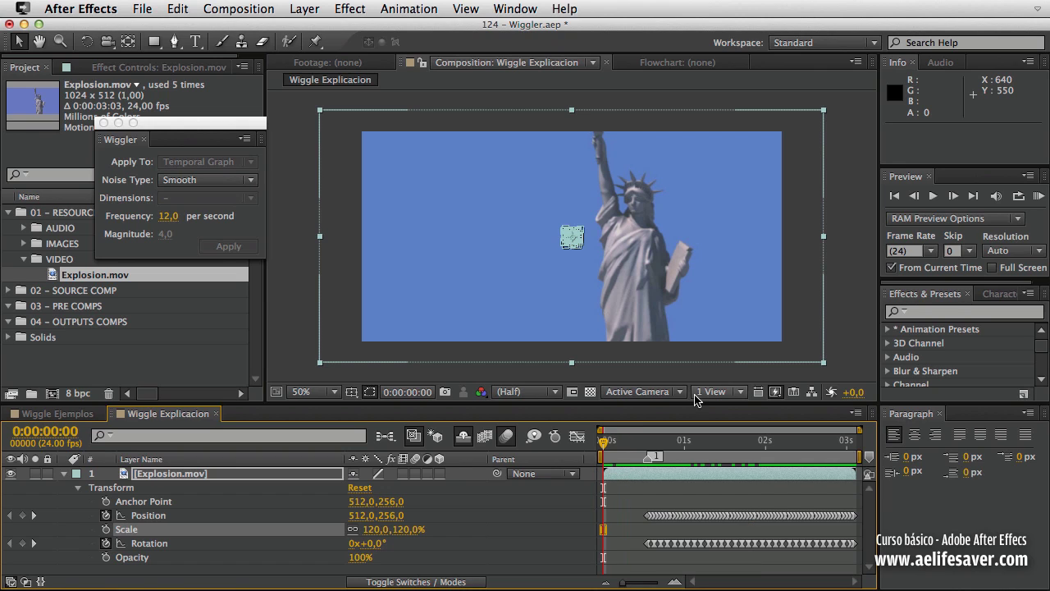
pyautogui.click(1038, 196)
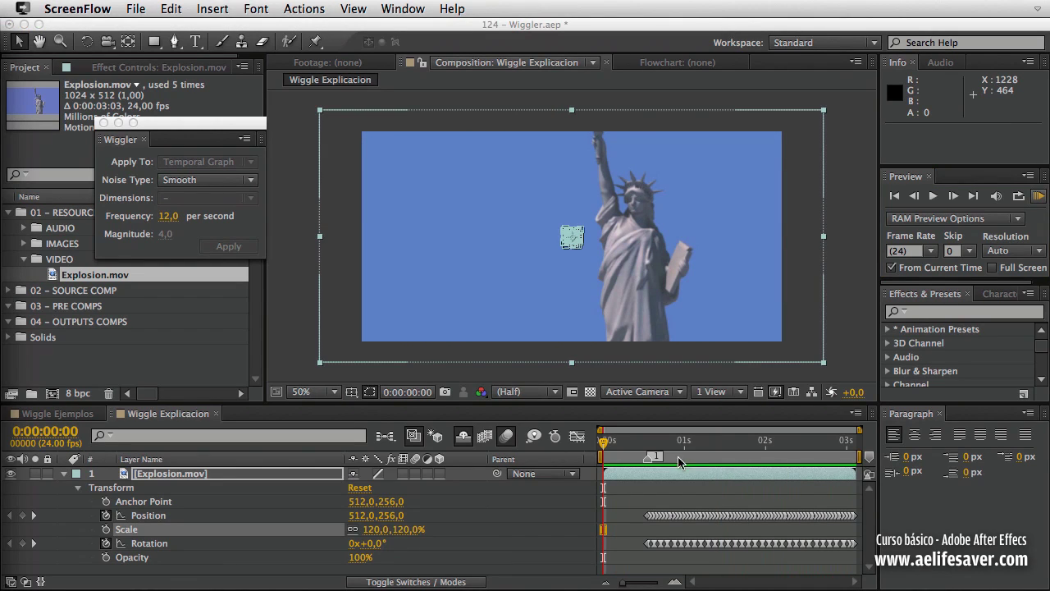
# Remove all Rotation keyframes from the Explosion.mov layer
pyautogui.click(174, 545)
pyautogui.click(183, 545)
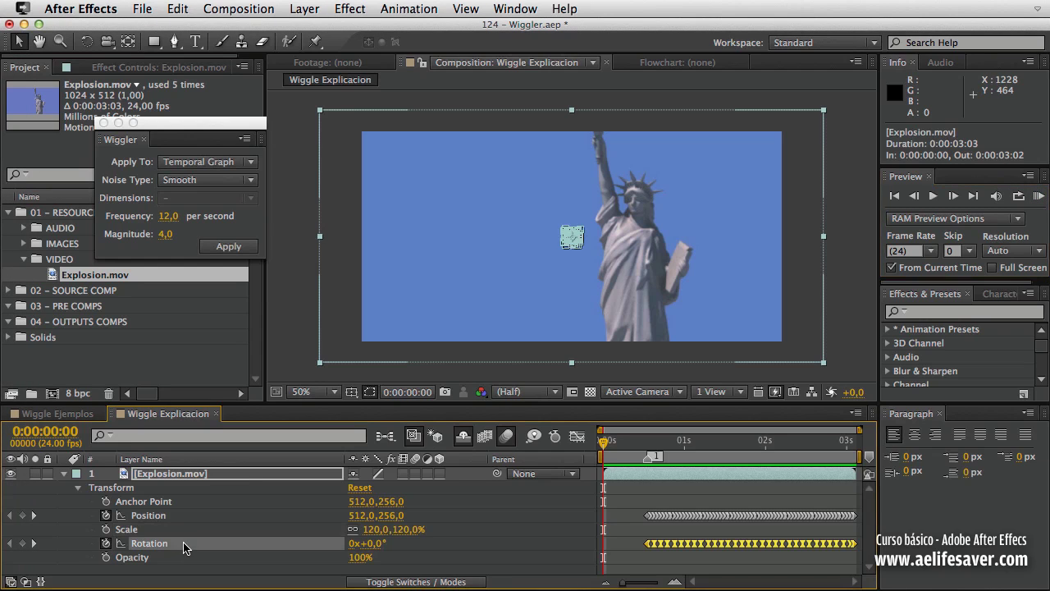
pyautogui.click(106, 543)
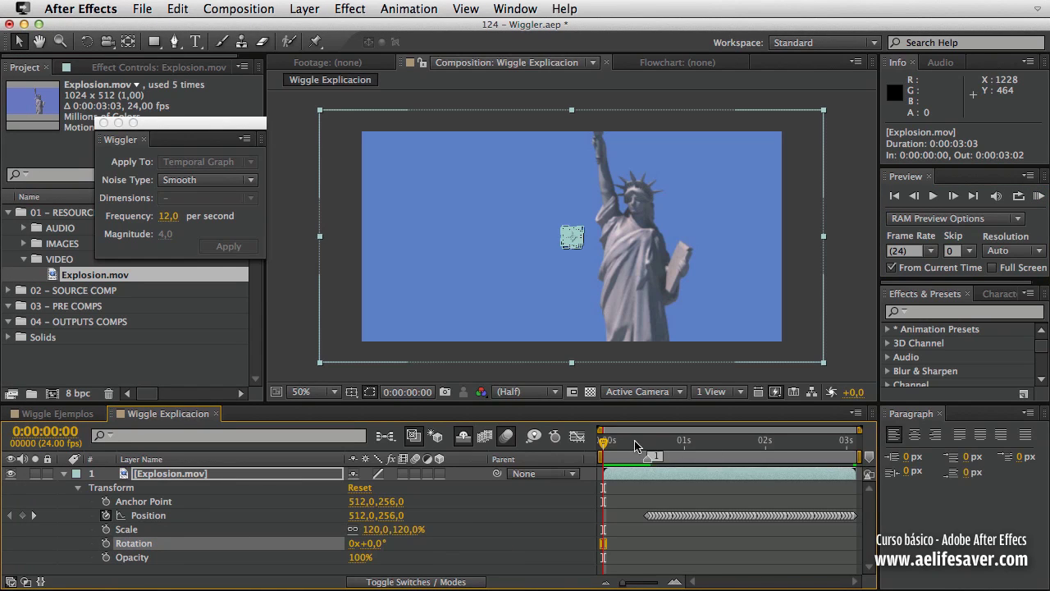
# Add new Rotation keyframes to the Explosion.mov layer at 0:00:00:13 and at 0:00:03:02
pyautogui.moveTo(623, 444); pyautogui.dragTo(648, 444)
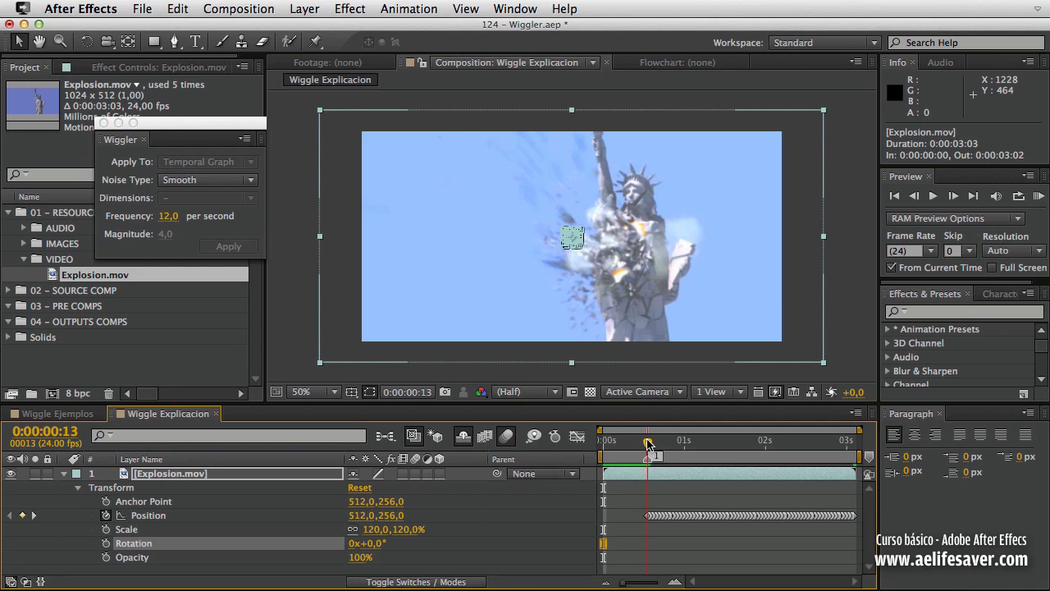
pyautogui.click(106, 543)
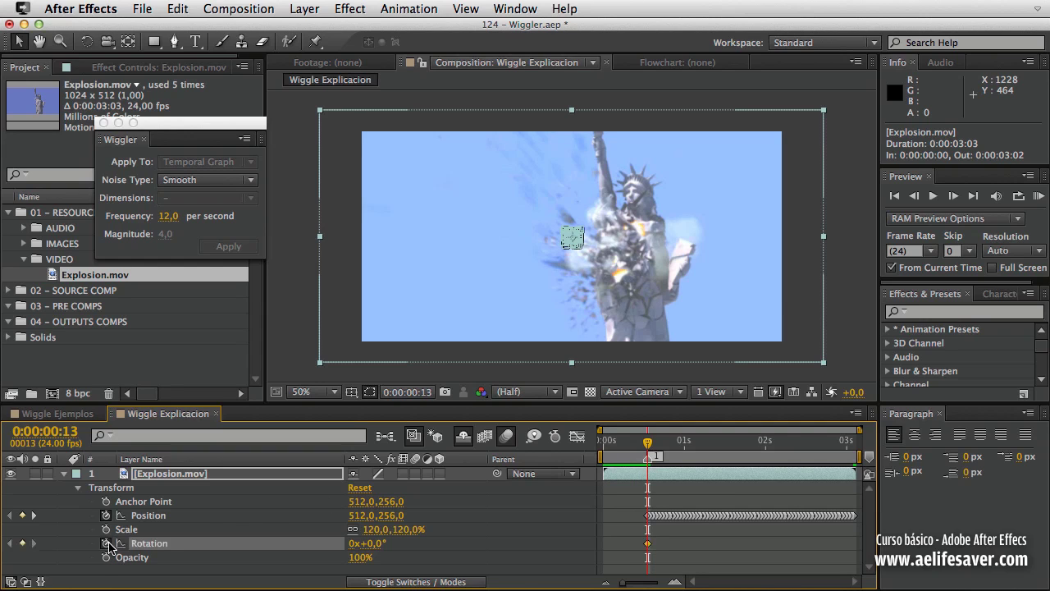
pyautogui.moveTo(763, 444); pyautogui.dragTo(853, 444)
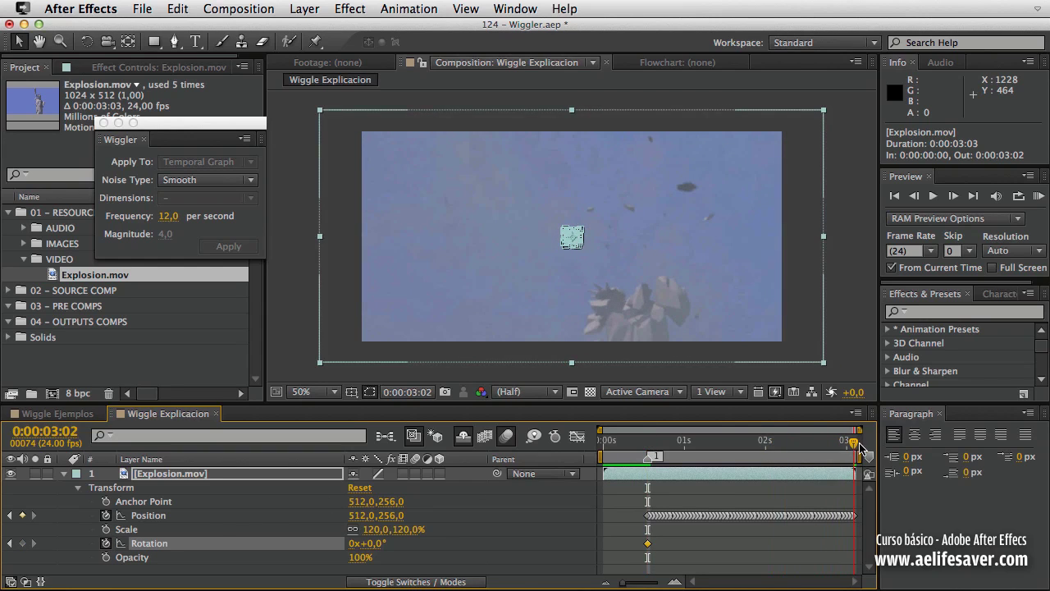
pyautogui.click(23, 543)
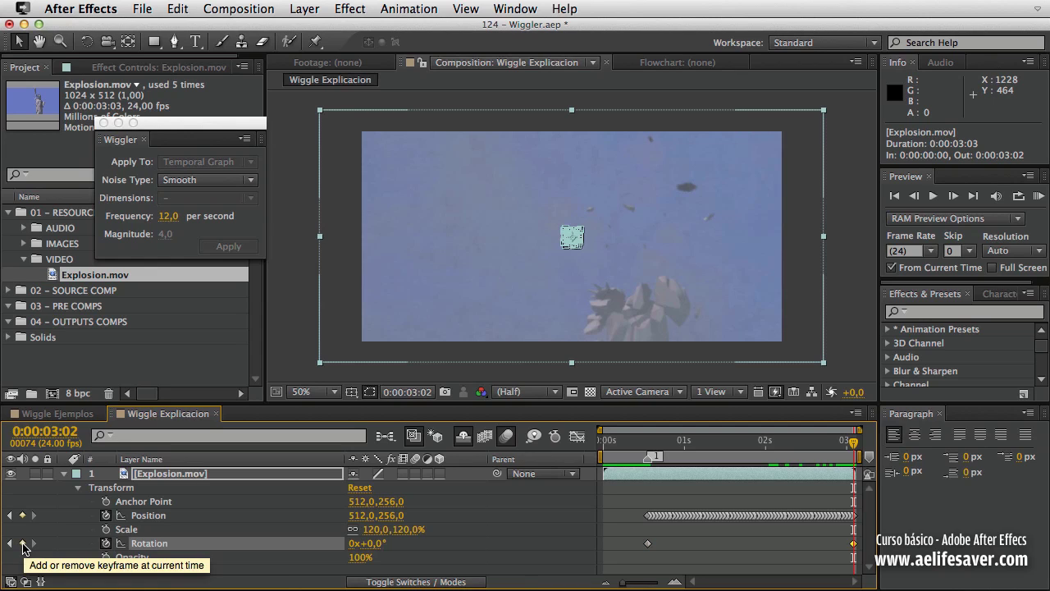
# Apply the Wiggler to both Rotation keyframes with a Frequency of 24 per second and a Magnitude of 4
pyautogui.click(168, 546)
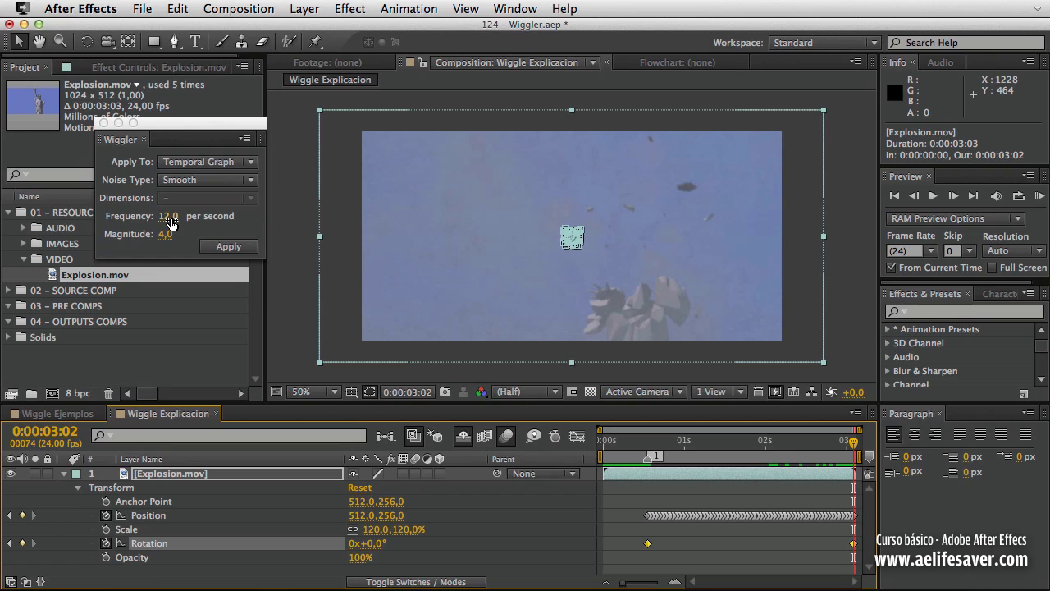
pyautogui.click(169, 218)
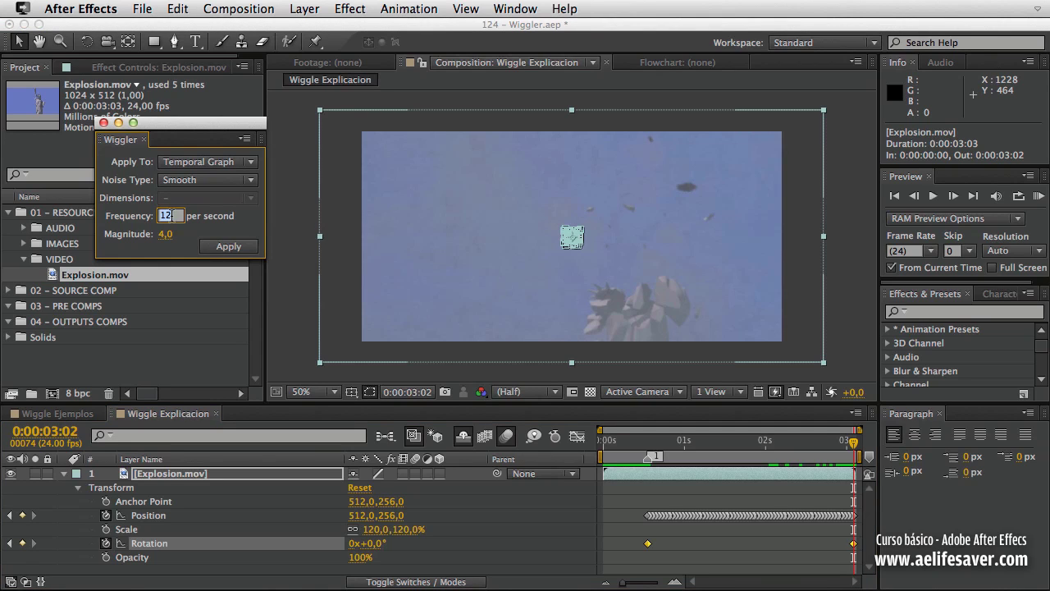
pyautogui.write('24')
pyautogui.click(229, 247)
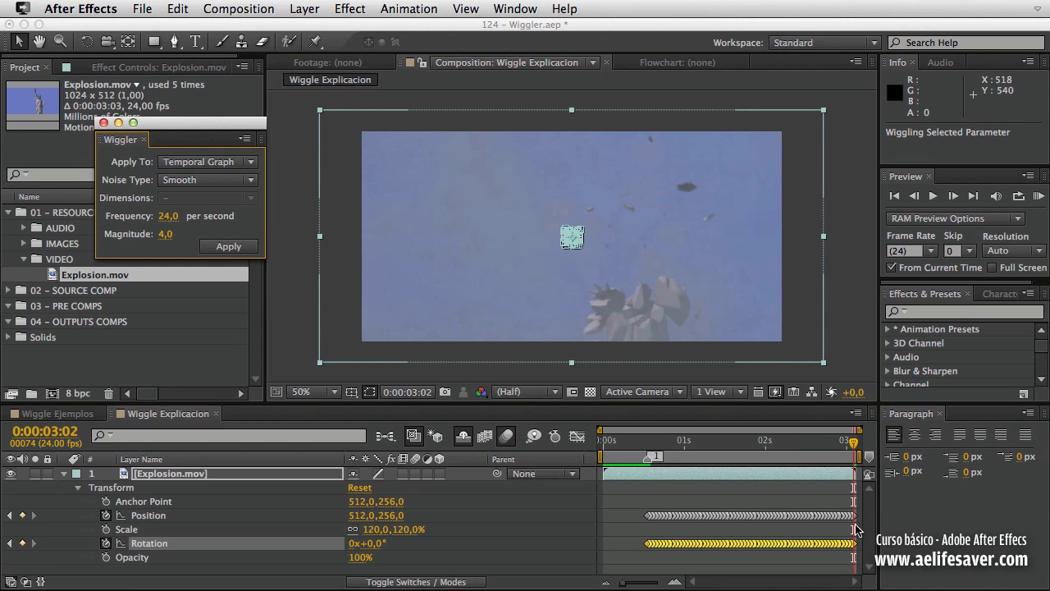
# RAM-preview the faster rotation shake from the first frame
pyautogui.moveTo(716, 445); pyautogui.dragTo(603, 446)
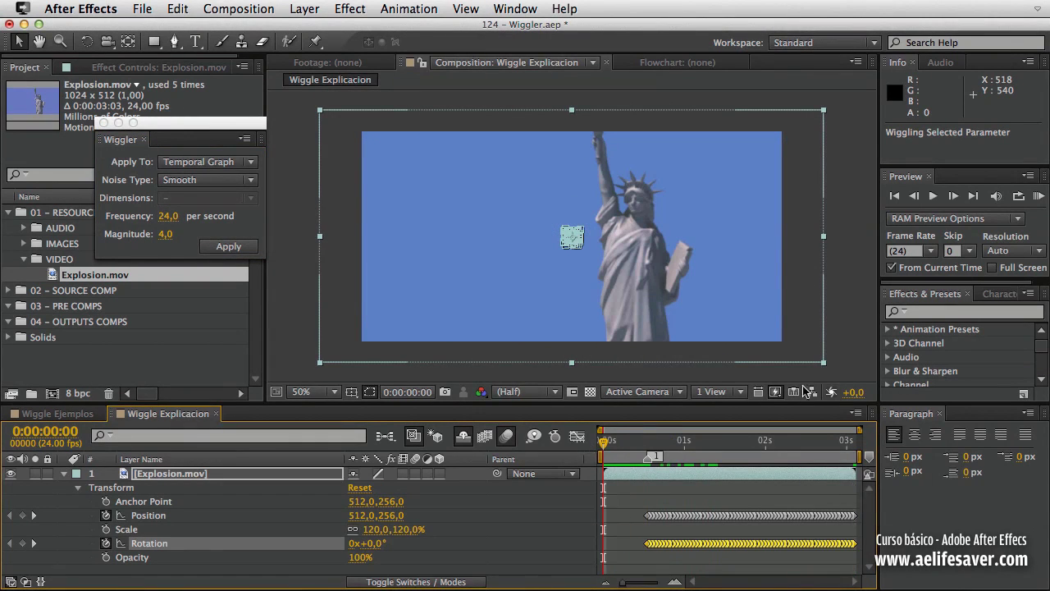
pyautogui.click(1039, 197)
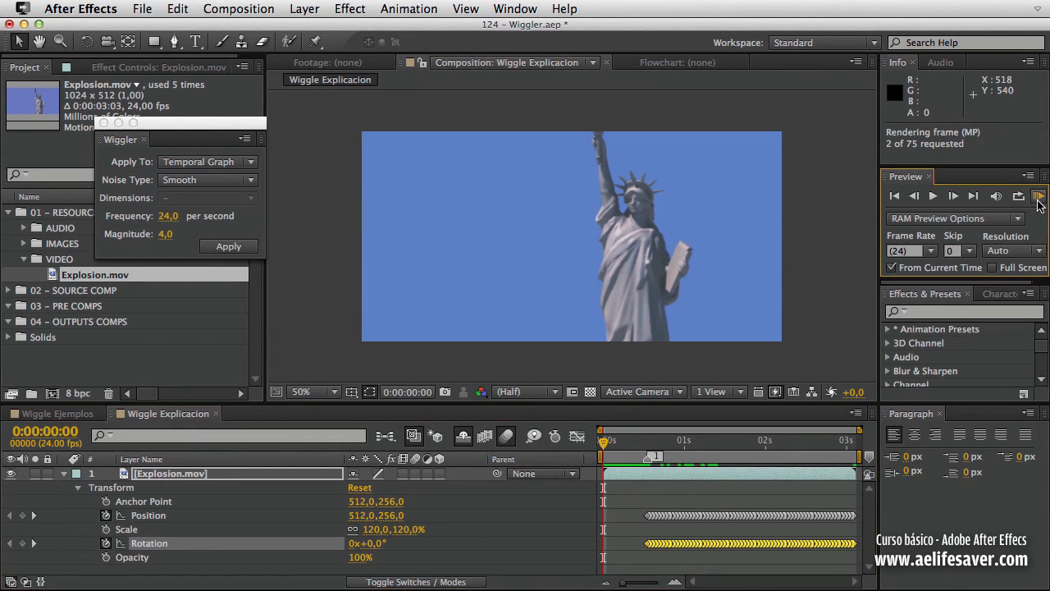